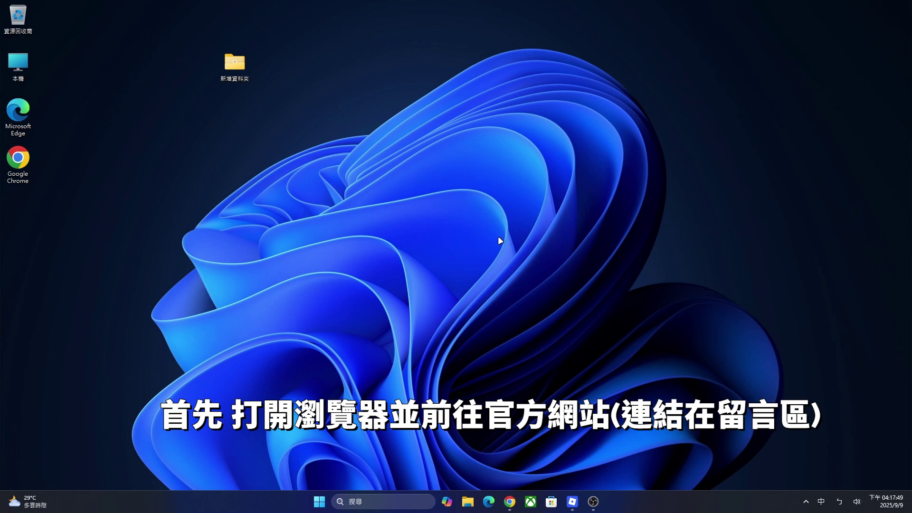
Step: Open Chrome, download the TLauncher-Installer-1.8.9.exe for Windows from tlauncher.org, and close the browser
{"action": "left_click", "coordinate": [515, 501]}
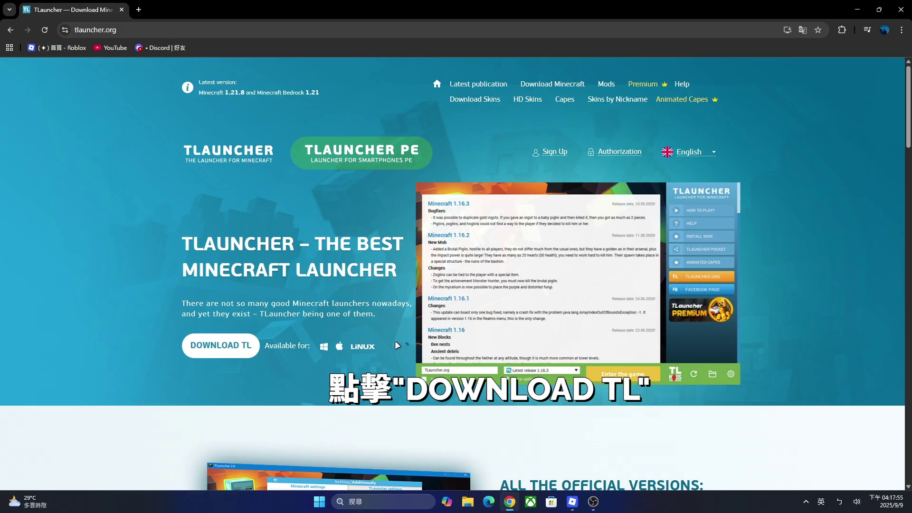
{"action": "scroll", "coordinate": [232, 327], "scroll_direction": "down", "scroll_amount": 1}
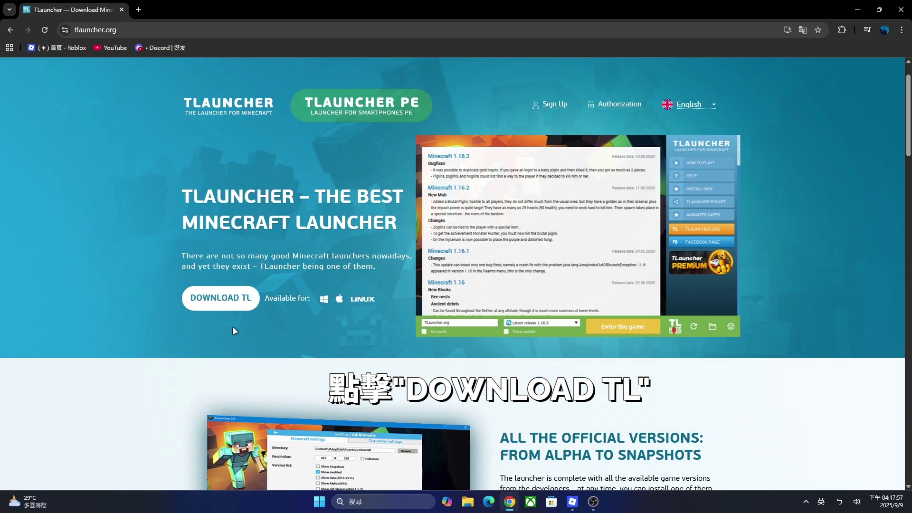
{"action": "left_click", "coordinate": [216, 299]}
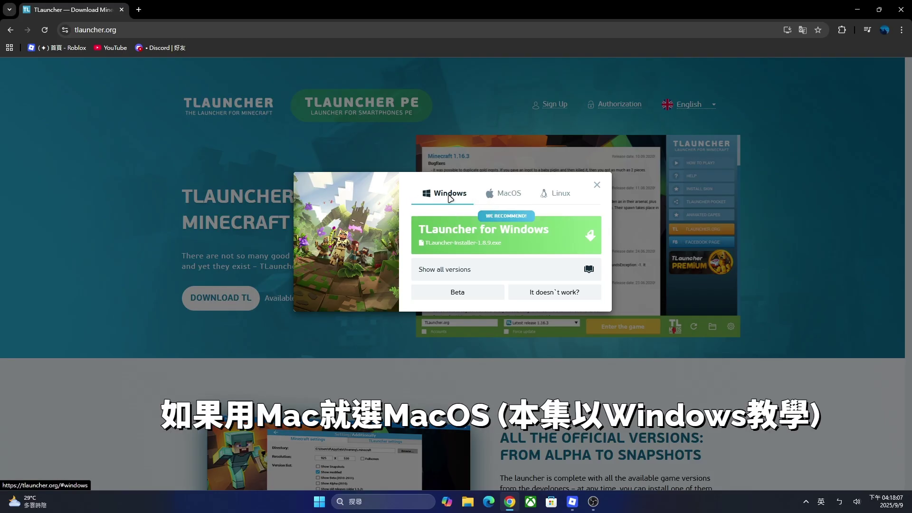
{"action": "left_click", "coordinate": [495, 240]}
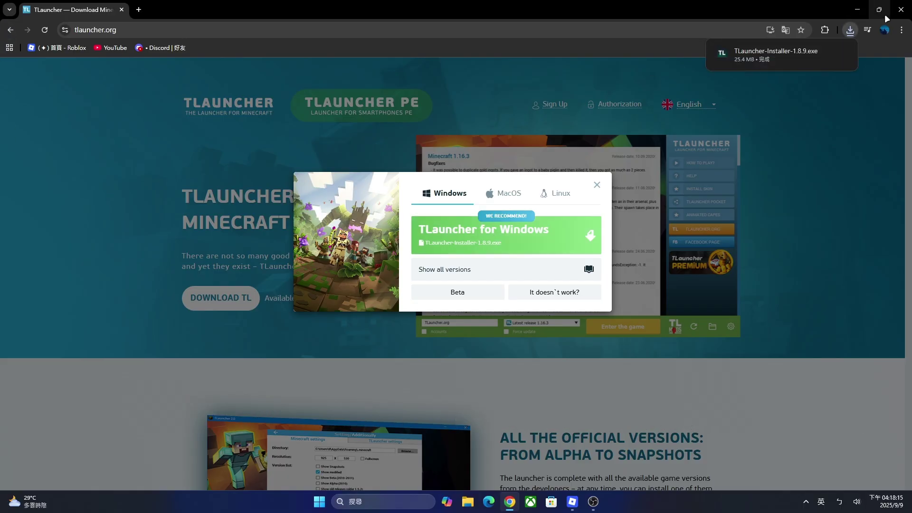
{"action": "left_click", "coordinate": [903, 11]}
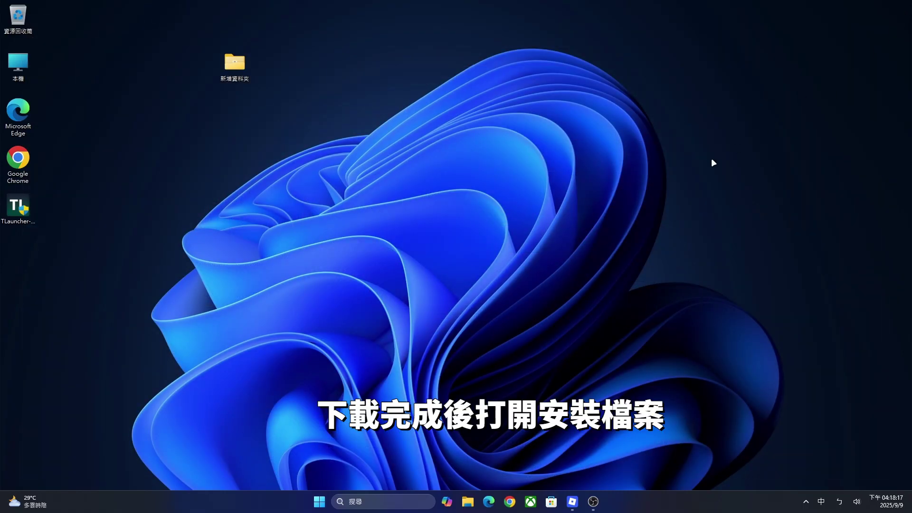
Step: Run the downloaded TLauncher installer, allow it to change the device, and accept the license agreement
{"action": "left_click", "coordinate": [20, 205]}
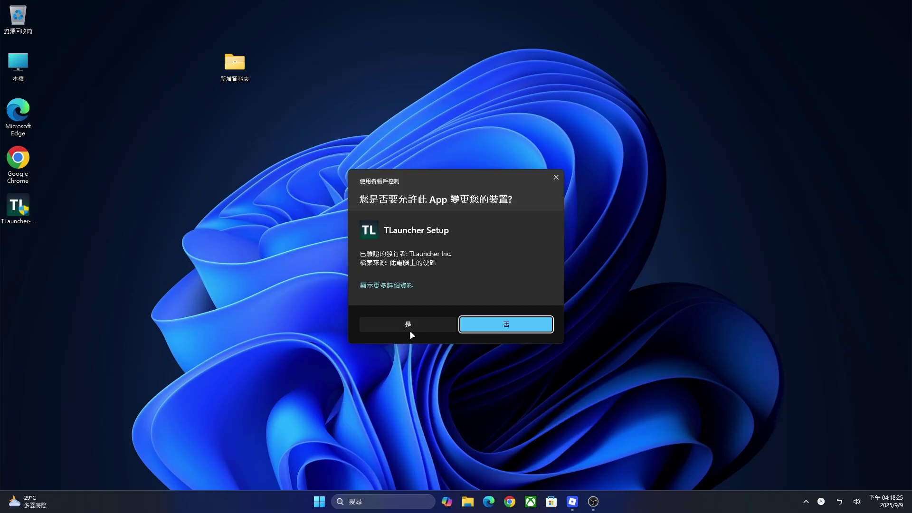
{"action": "left_click", "coordinate": [415, 323]}
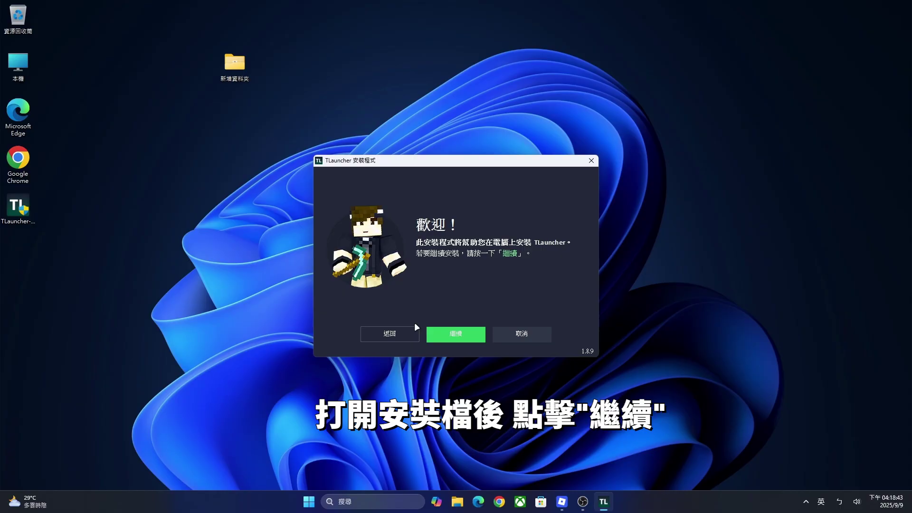
{"action": "left_click", "coordinate": [459, 335]}
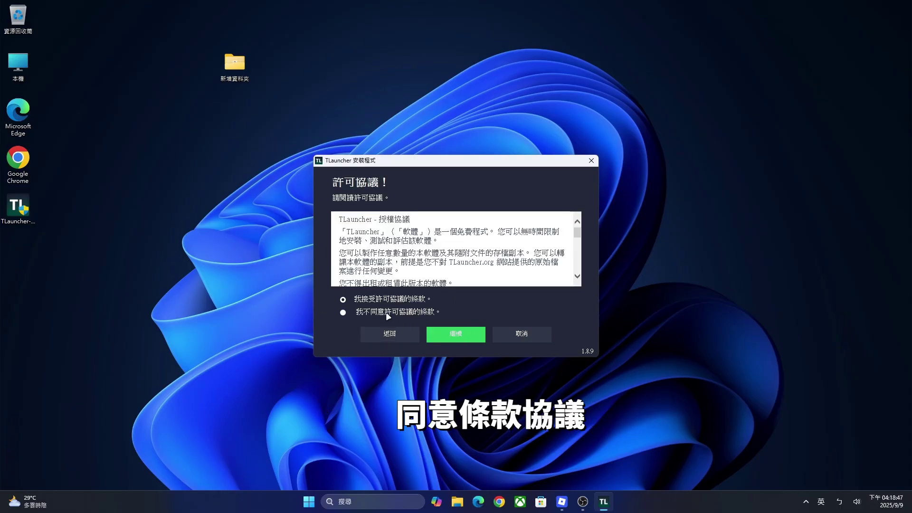
{"action": "left_click", "coordinate": [454, 337]}
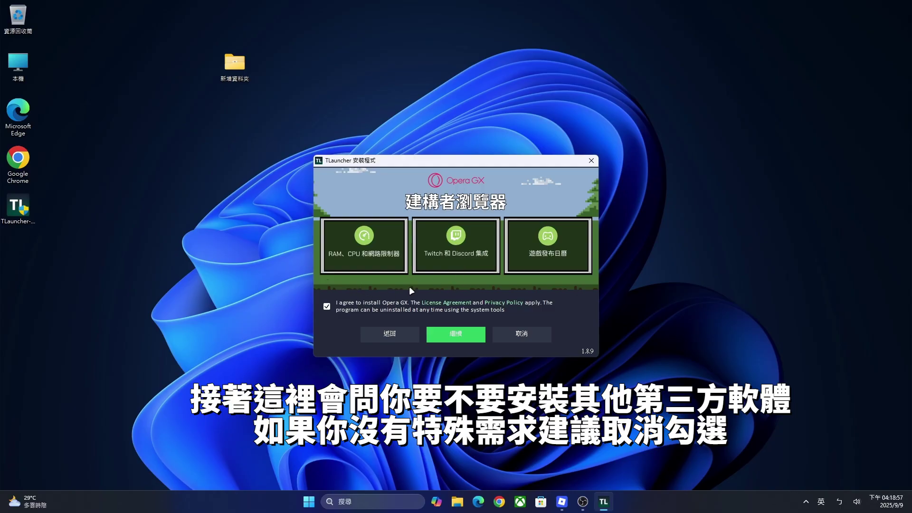
Step: Opt out of installing Opera GX and start the TLauncher installation in the default .minecraft folder
{"action": "left_click", "coordinate": [326, 307]}
{"action": "left_click", "coordinate": [455, 334]}
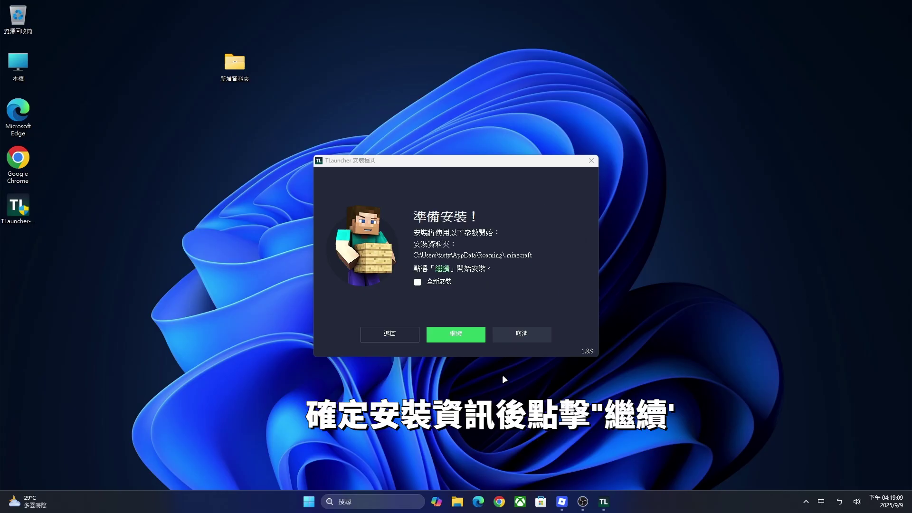
{"action": "left_click", "coordinate": [468, 334]}
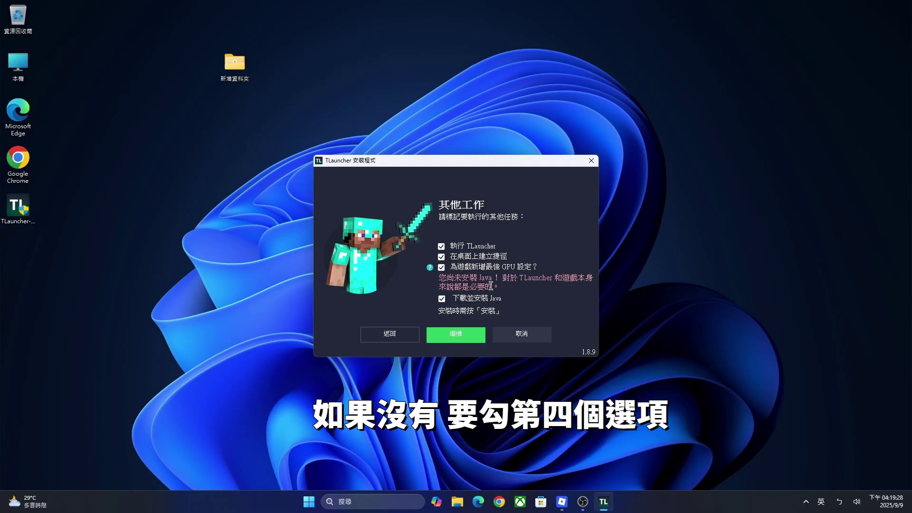
Step: Keep the option to download and install Java checked among the additional tasks and continue the setup
{"action": "left_click", "coordinate": [442, 299]}
{"action": "left_click", "coordinate": [443, 300]}
{"action": "left_click", "coordinate": [456, 335]}
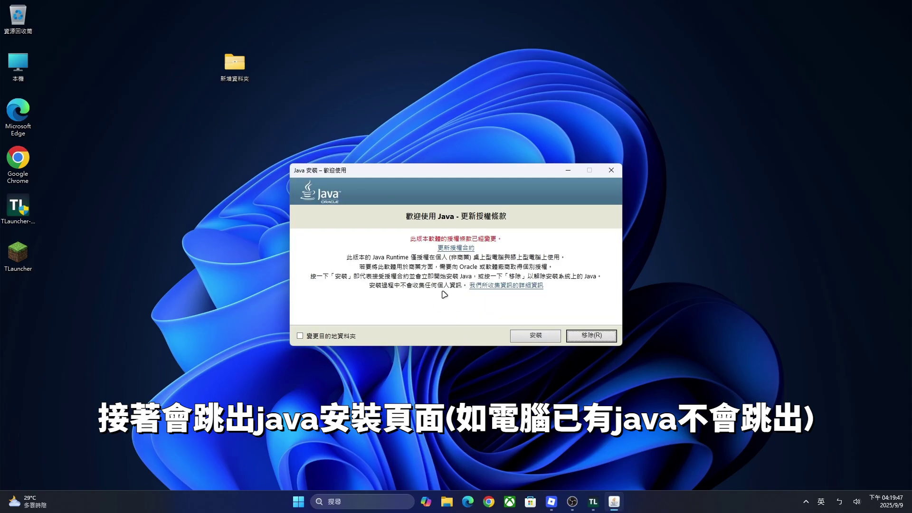
Step: Install Java with its default settings, close its installer, and finish the TLauncher setup
{"action": "left_click", "coordinate": [535, 336]}
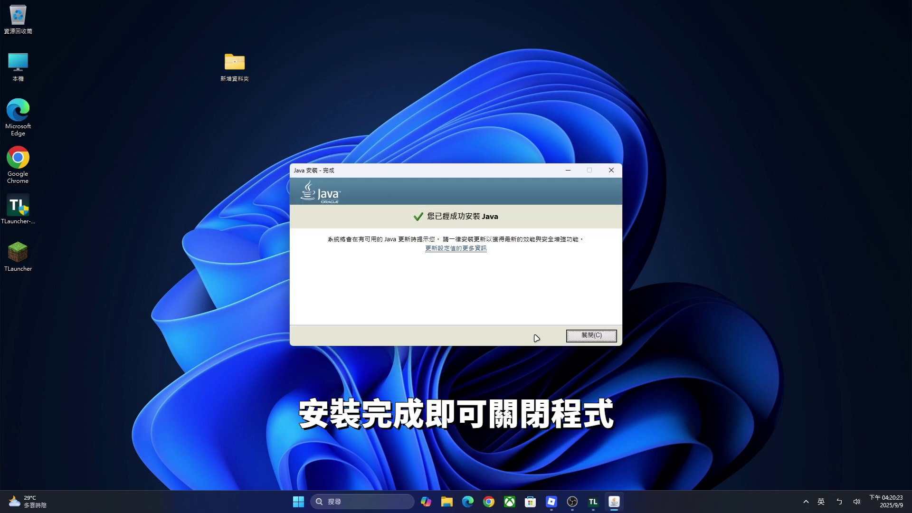
{"action": "left_click", "coordinate": [592, 336]}
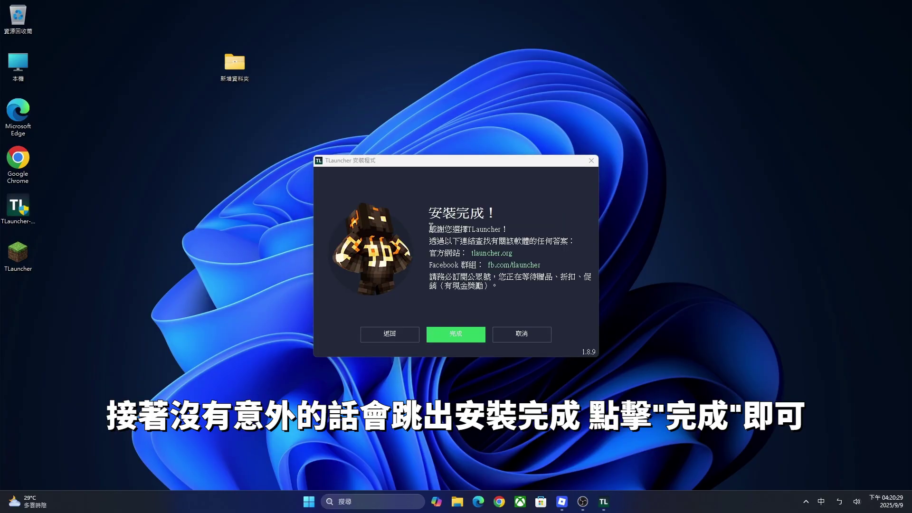
{"action": "left_click", "coordinate": [460, 338]}
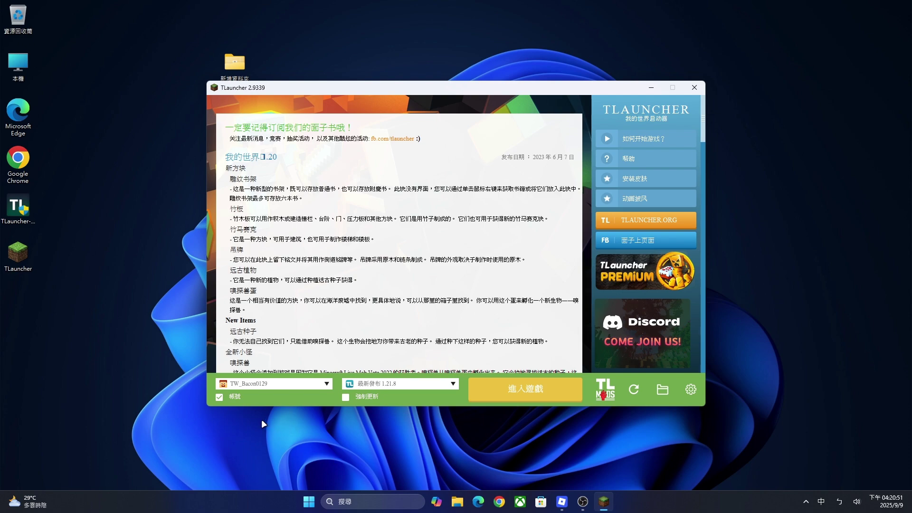
Step: Examine the sign-in options for a new account and the existing password-free account in the account settings, and return to the main screen
{"action": "left_click", "coordinate": [235, 398]}
{"action": "left_click", "coordinate": [234, 398]}
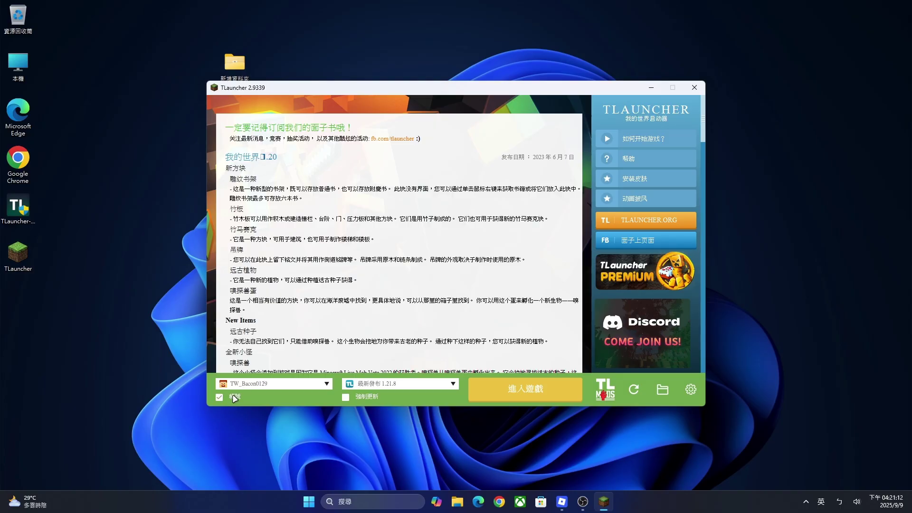
{"action": "left_click", "coordinate": [264, 384]}
{"action": "left_click", "coordinate": [259, 425]}
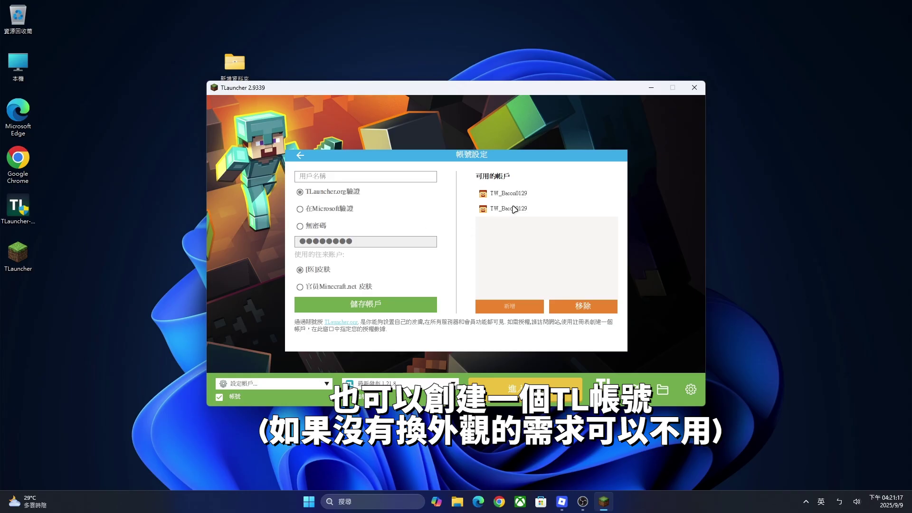
{"action": "left_click", "coordinate": [495, 311]}
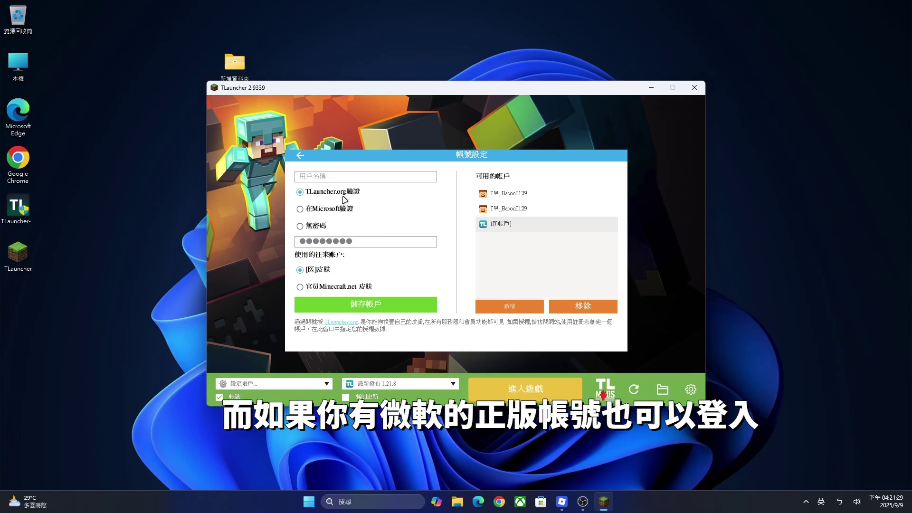
{"action": "left_click", "coordinate": [507, 212]}
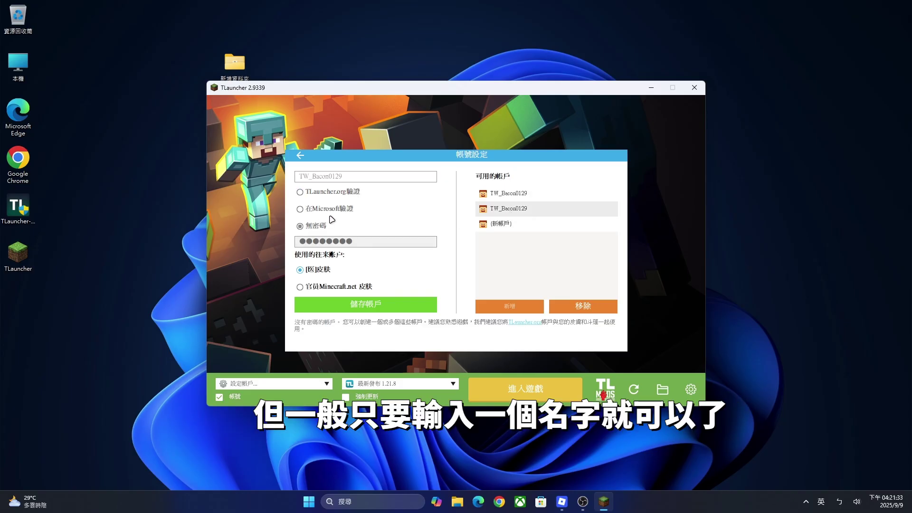
{"action": "left_click", "coordinate": [300, 156]}
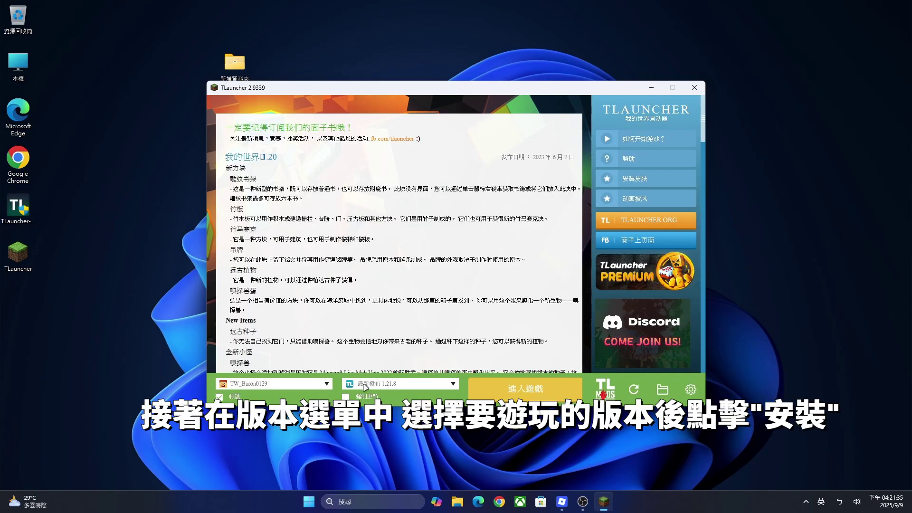
Step: Select the Minecraft release version 1.21.7 (發布 1.21.7) and install it
{"action": "left_click", "coordinate": [365, 387]}
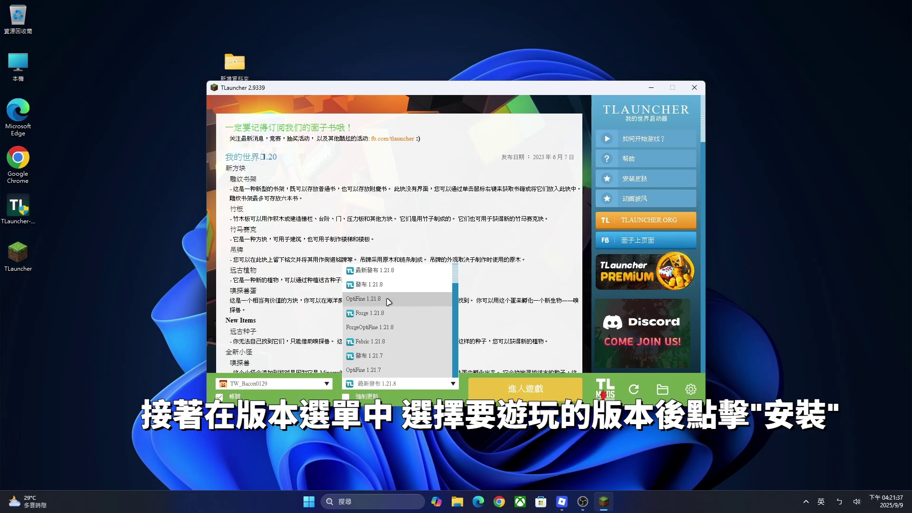
{"action": "scroll", "coordinate": [397, 315], "scroll_direction": "down", "scroll_amount": 3}
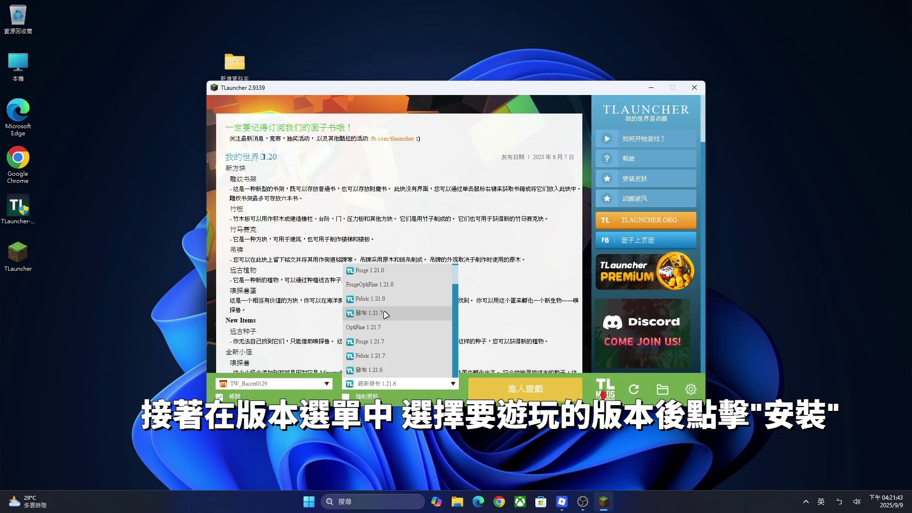
{"action": "left_click", "coordinate": [386, 314]}
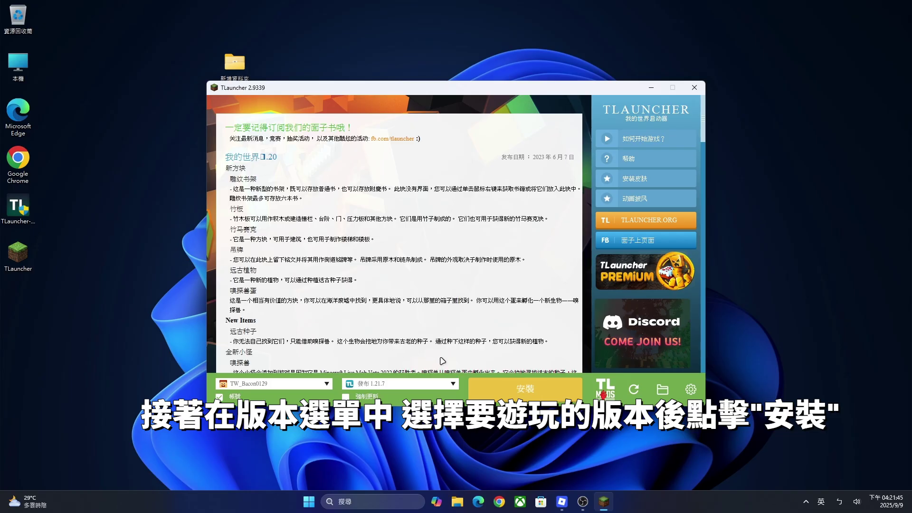
{"action": "left_click", "coordinate": [473, 394]}
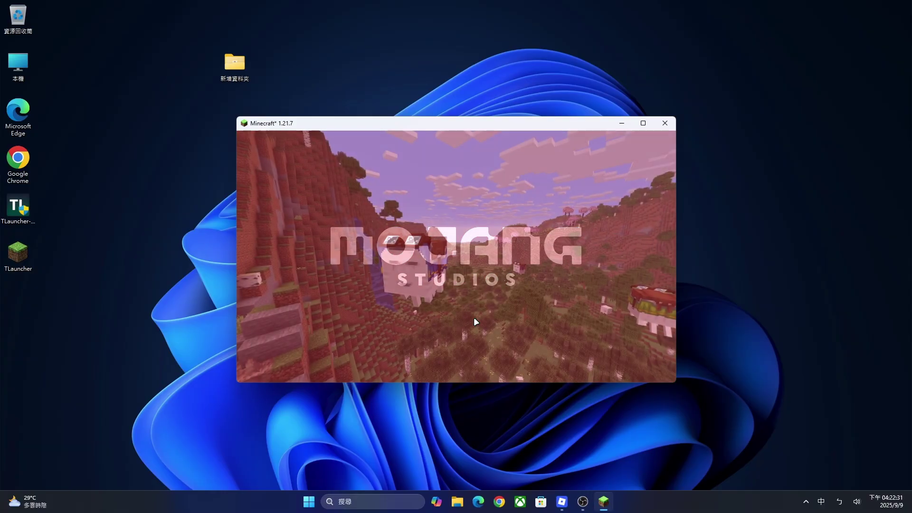
Step: Switch Minecraft to full screen and create a new singleplayer world with the default settings
{"action": "key", "text": "F11"}
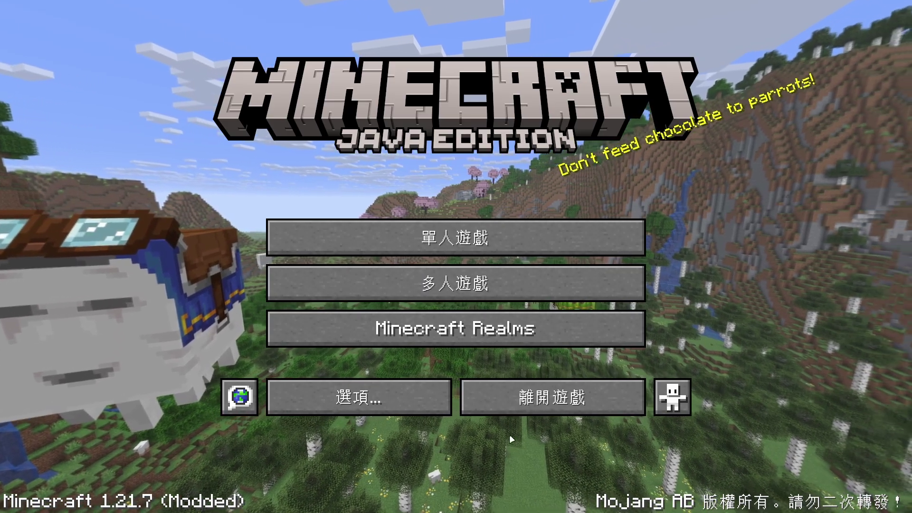
{"action": "left_click", "coordinate": [502, 244]}
{"action": "left_click", "coordinate": [539, 433]}
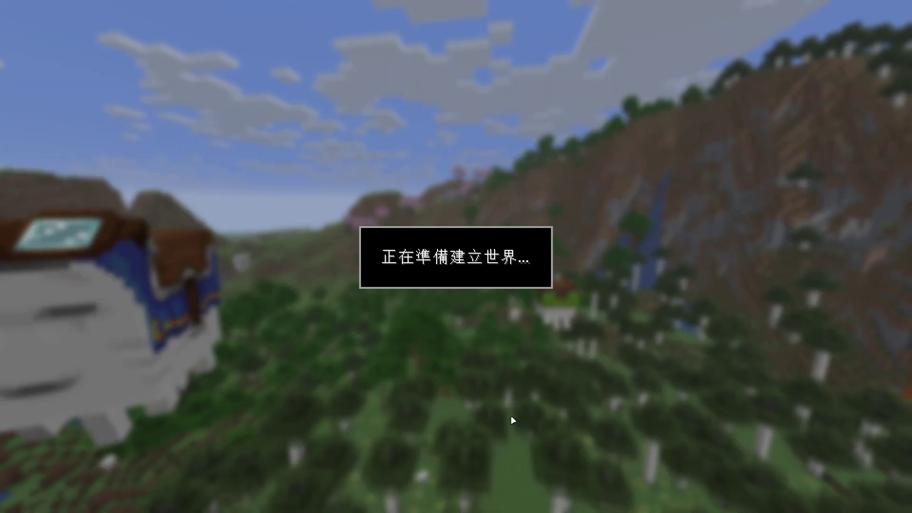
{"action": "left_click", "coordinate": [404, 474]}
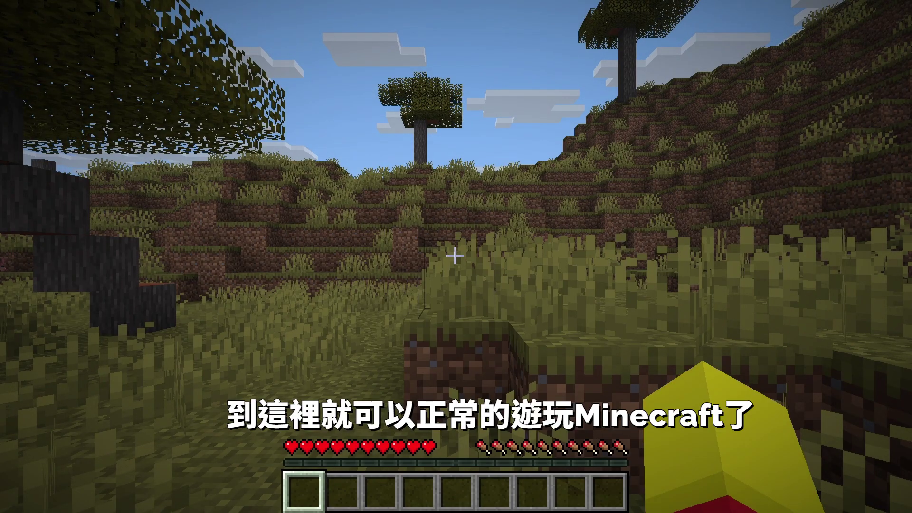
Step: View the character from the front while walking through the savanna, and return to first-person view
{"action": "key", "text": "F5"}
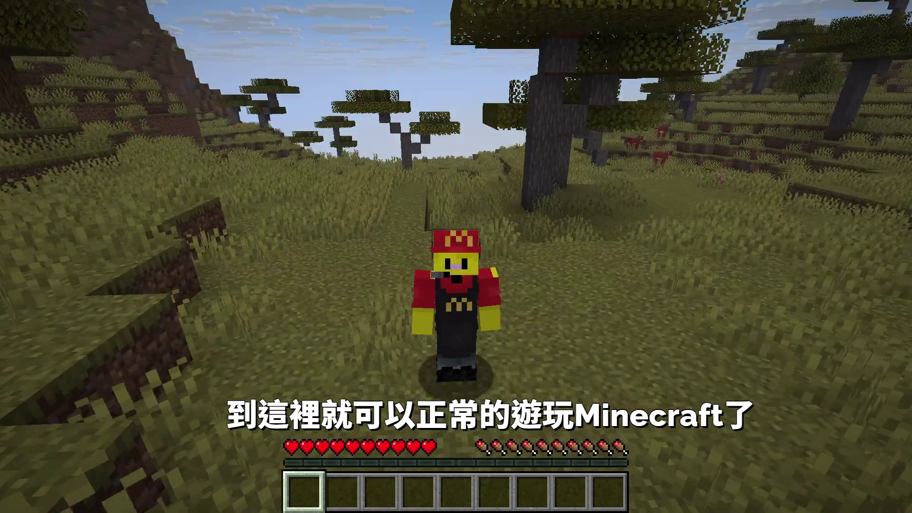
{"action": "key", "text": "w"}
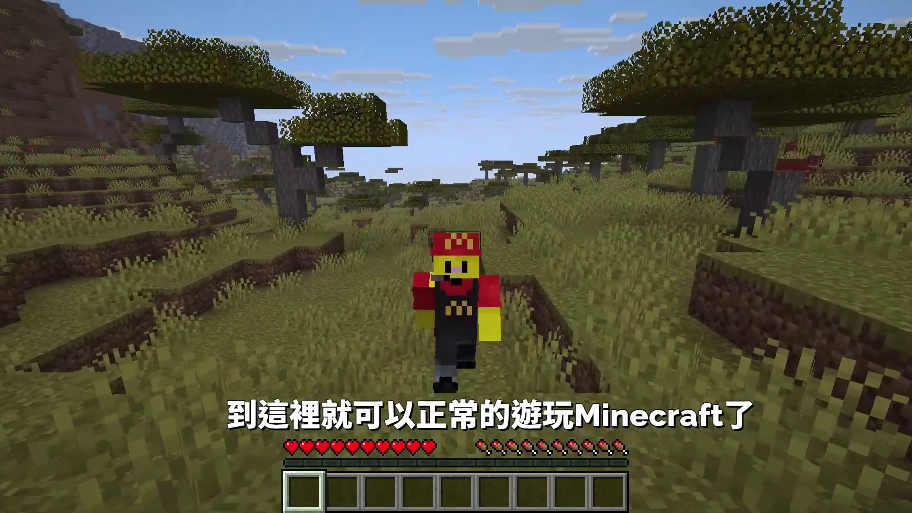
{"action": "key", "text": "F5"}
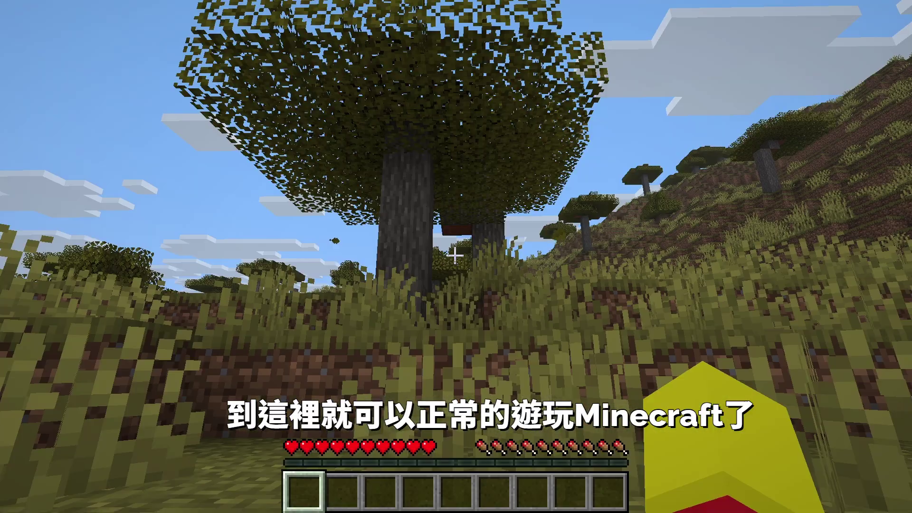
Step: Walk to the nearby acacia tree, break a log block out of its trunk and collect it, leaving an empty hotbar slot selected
{"action": "key", "text": "w"}
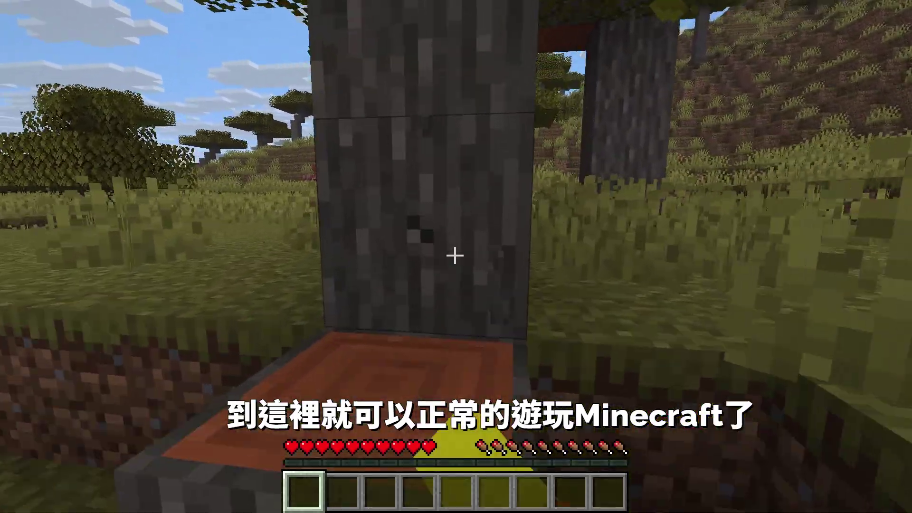
{"action": "left_click_drag", "start_coordinate": [454, 256], "coordinate": [455, 255]}
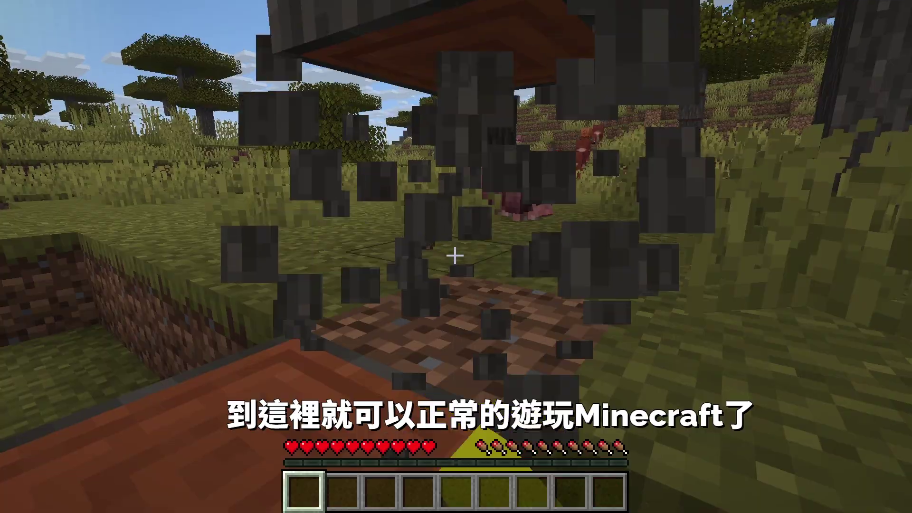
{"action": "scroll", "coordinate": [455, 255], "scroll_direction": "down", "scroll_amount": 1}
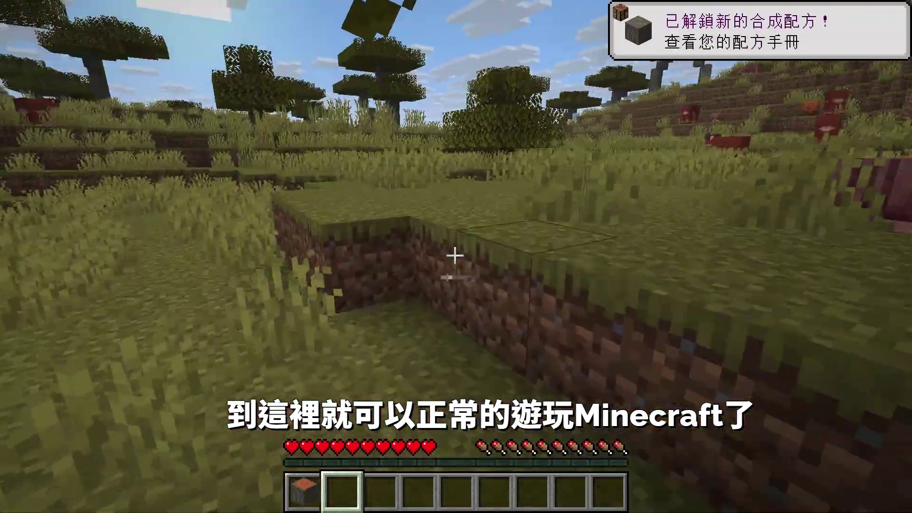
Step: Walk on across the grassland and view the character from the front in third person
{"action": "key", "text": "w"}
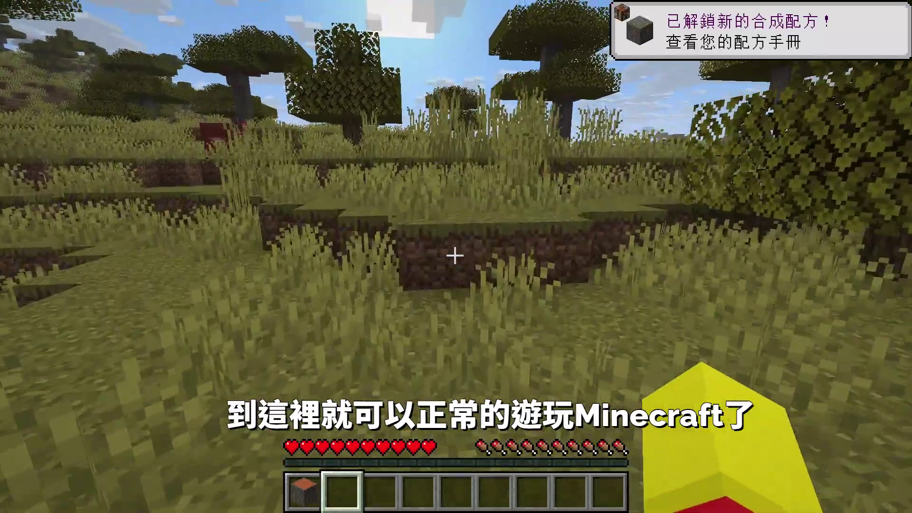
{"action": "key", "text": "F5"}
{"action": "key", "text": "F5"}
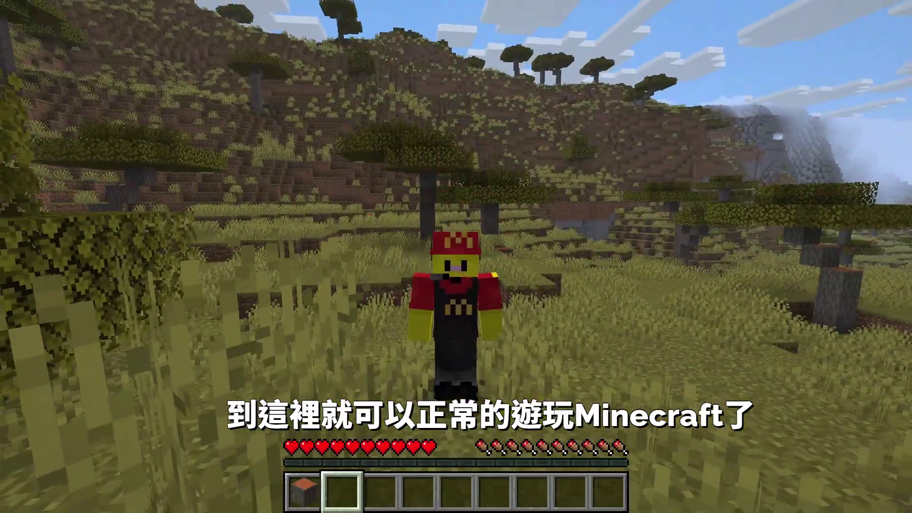
Step: Save the world, return to the title screen and open the multiplayer server list, accepting the third-party server warning
{"action": "key", "text": "Escape"}
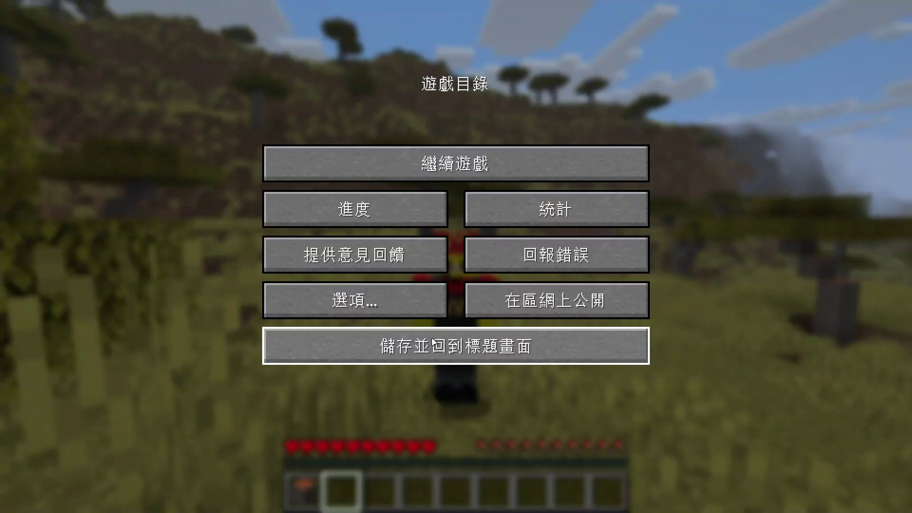
{"action": "left_click", "coordinate": [512, 335]}
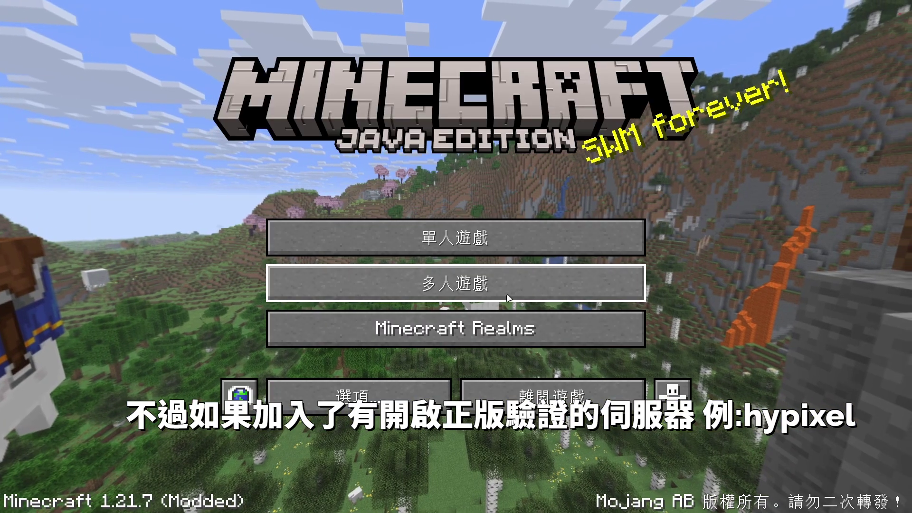
{"action": "left_click", "coordinate": [508, 297]}
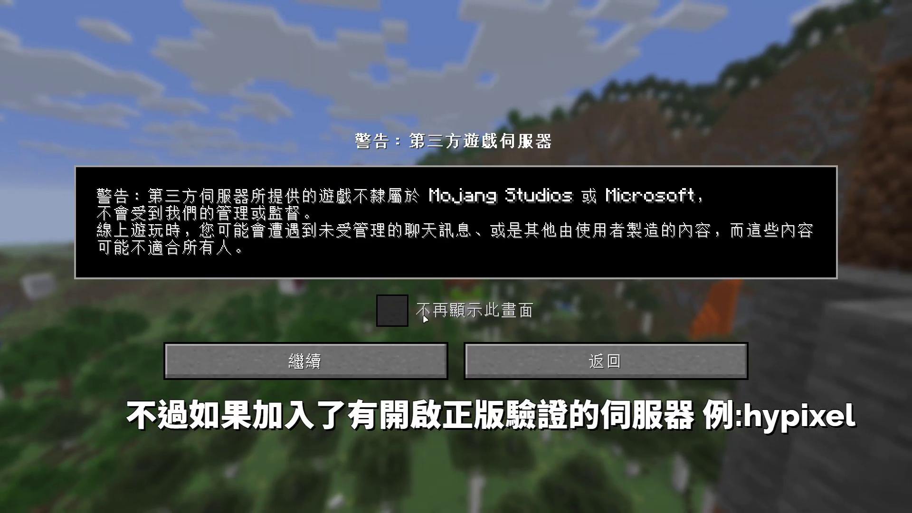
{"action": "left_click", "coordinate": [399, 354]}
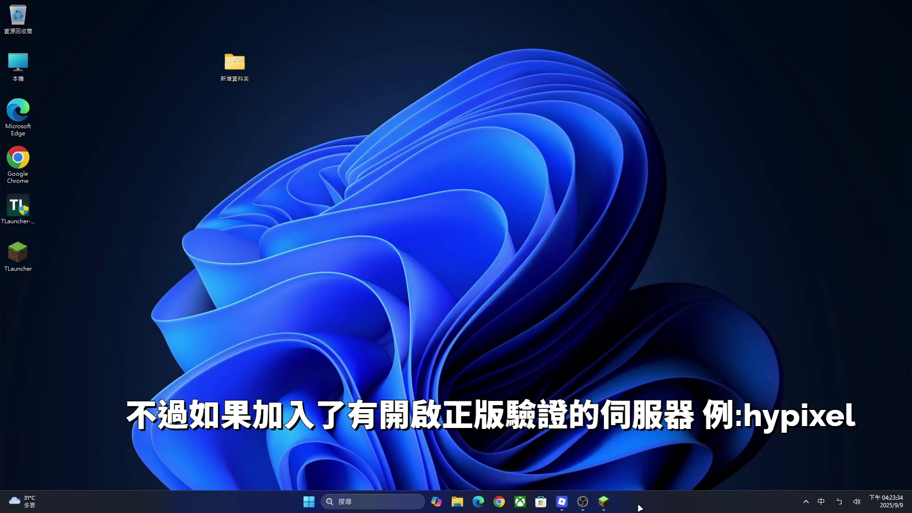
{"action": "left_click", "coordinate": [593, 502]}
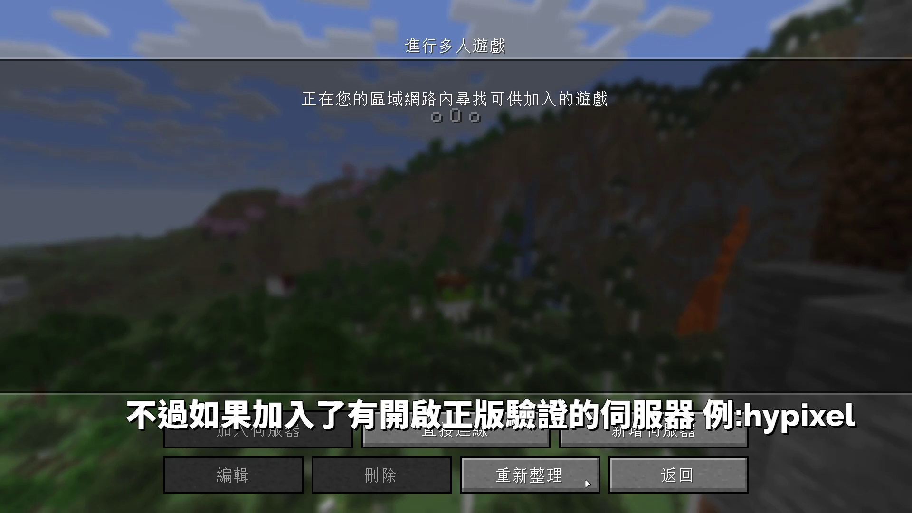
Step: Try to join the server mc.hypixel.net by direct connection, and go back from the server list to the title screen
{"action": "left_click", "coordinate": [455, 430]}
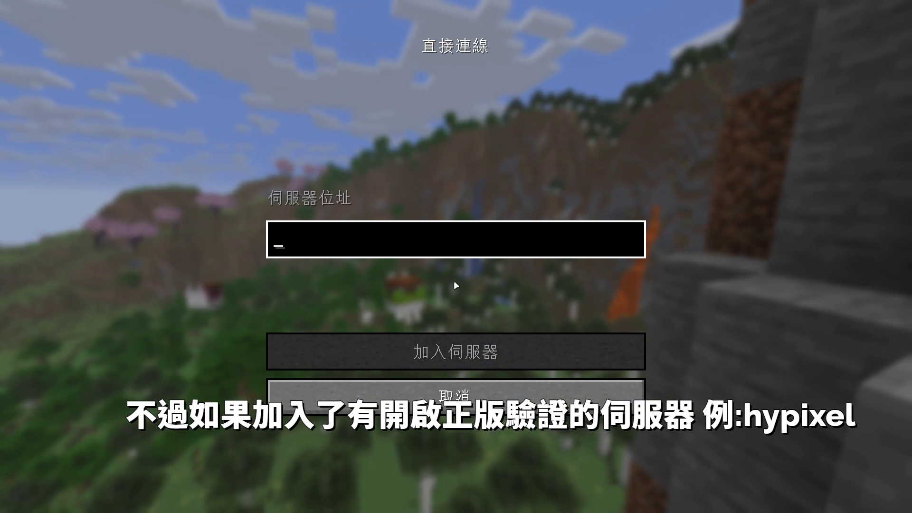
{"action": "type", "text": "m"}
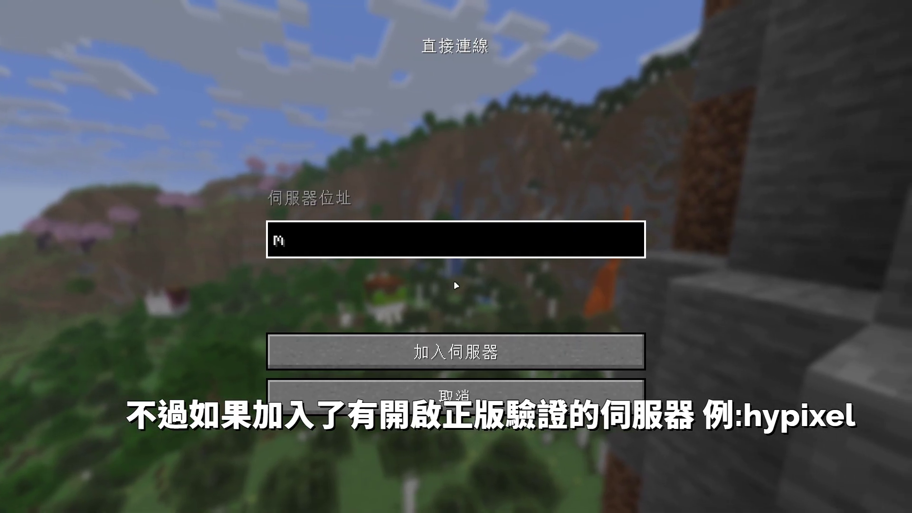
{"action": "type", "text": "c.hy"}
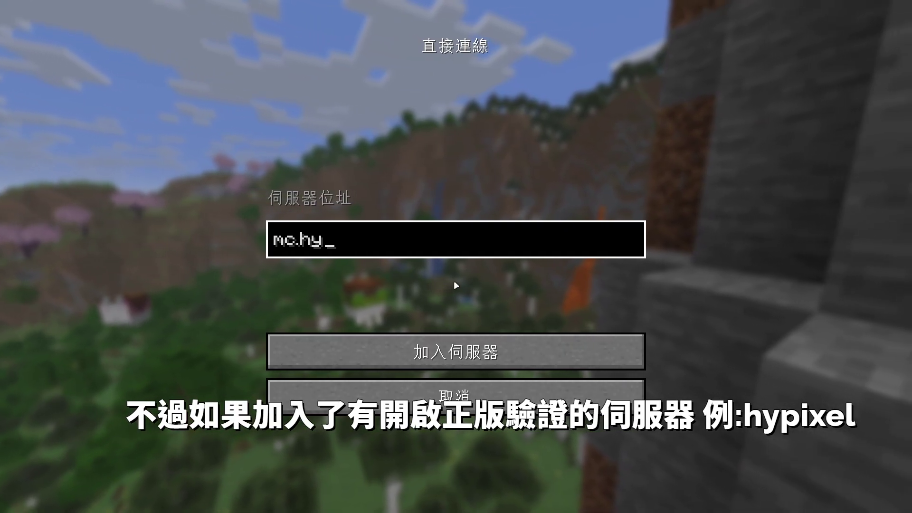
{"action": "type", "text": "pixel."}
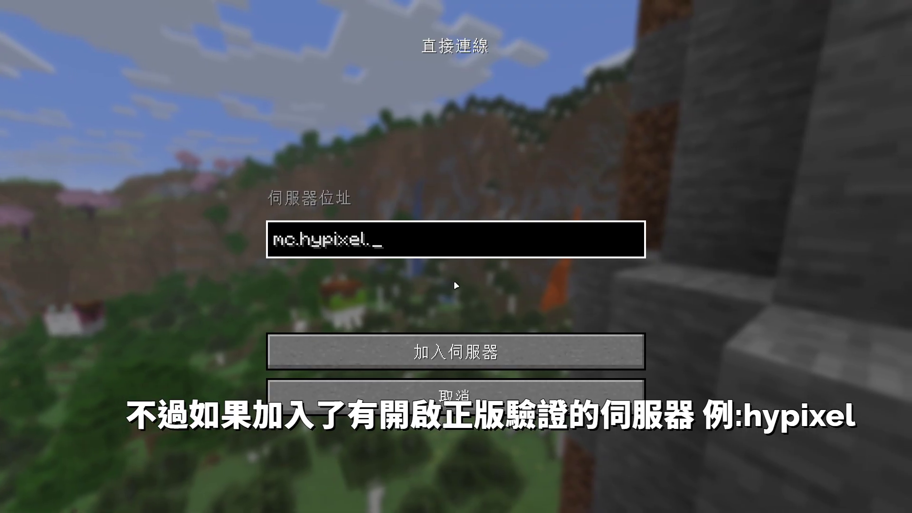
{"action": "type", "text": "net"}
{"action": "left_click", "coordinate": [499, 358]}
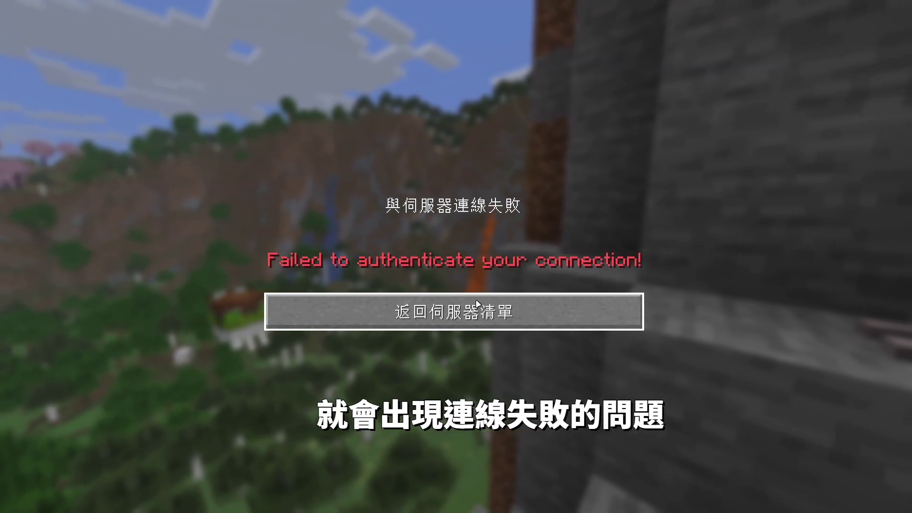
{"action": "left_click", "coordinate": [430, 316]}
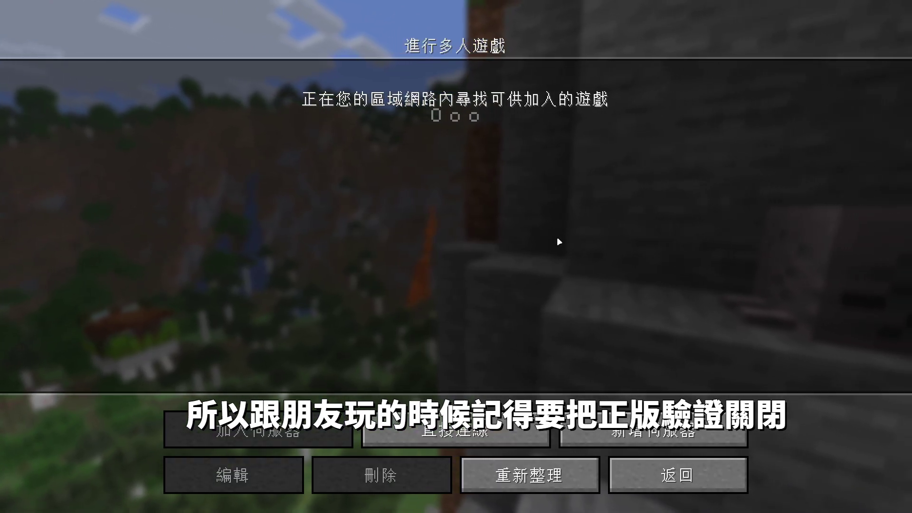
{"action": "left_click", "coordinate": [679, 474]}
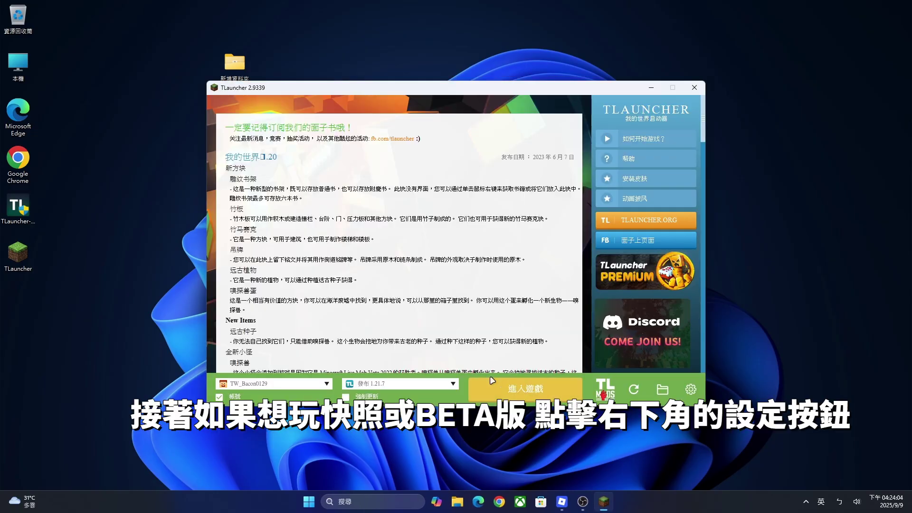
Step: In TLauncher's settings, enable showing snapshots, beta (2010-2011) and alpha (2010) versions in the version list, and save
{"action": "left_click", "coordinate": [411, 383]}
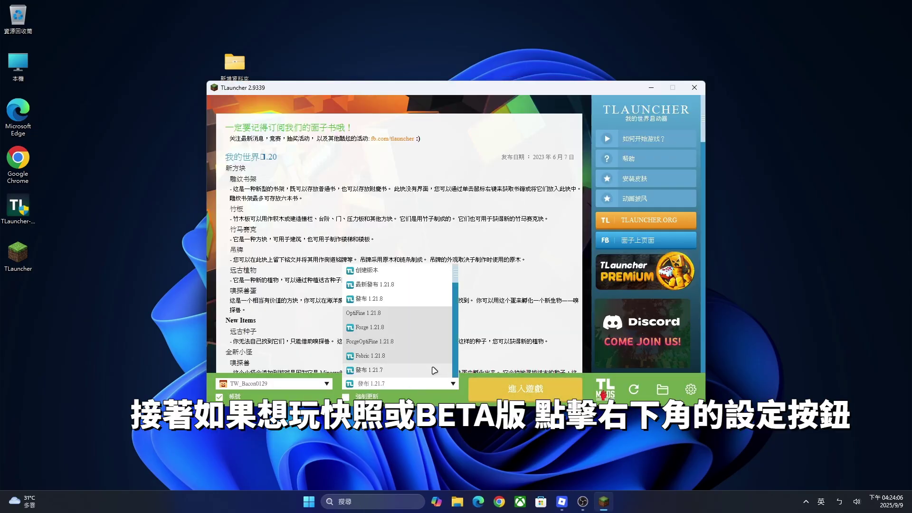
{"action": "left_click", "coordinate": [459, 366]}
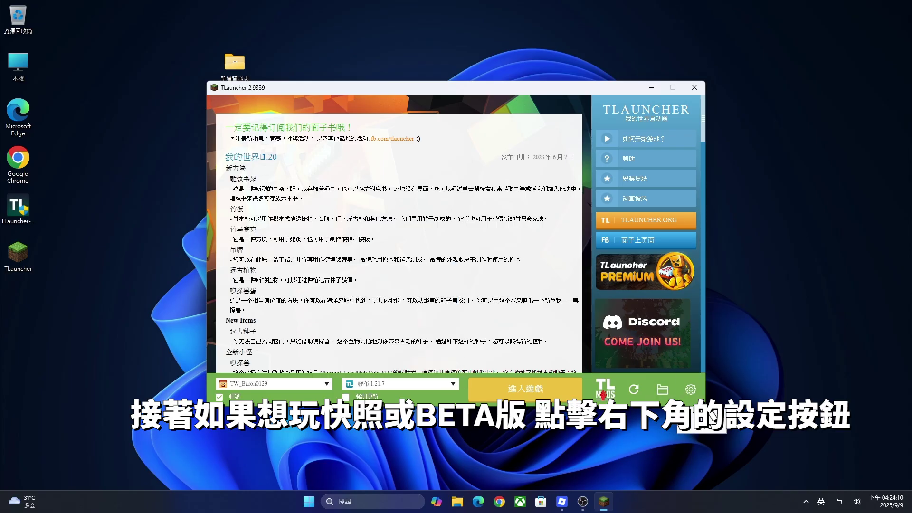
{"action": "left_click", "coordinate": [685, 388]}
{"action": "left_click", "coordinate": [700, 414]}
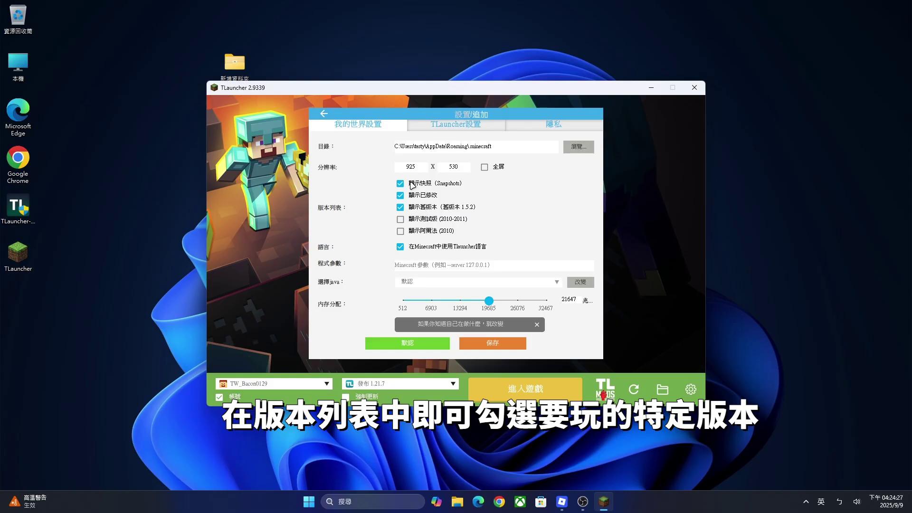
{"action": "left_click", "coordinate": [421, 221]}
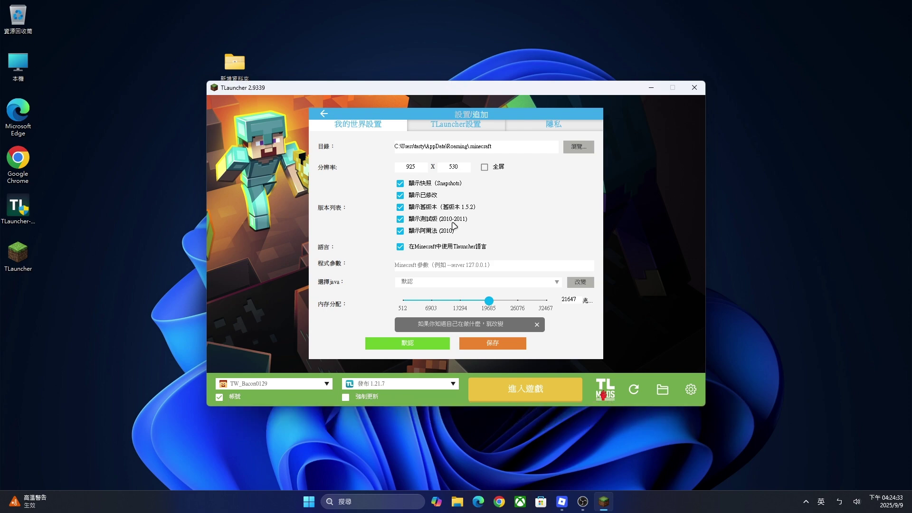
{"action": "left_click", "coordinate": [468, 346]}
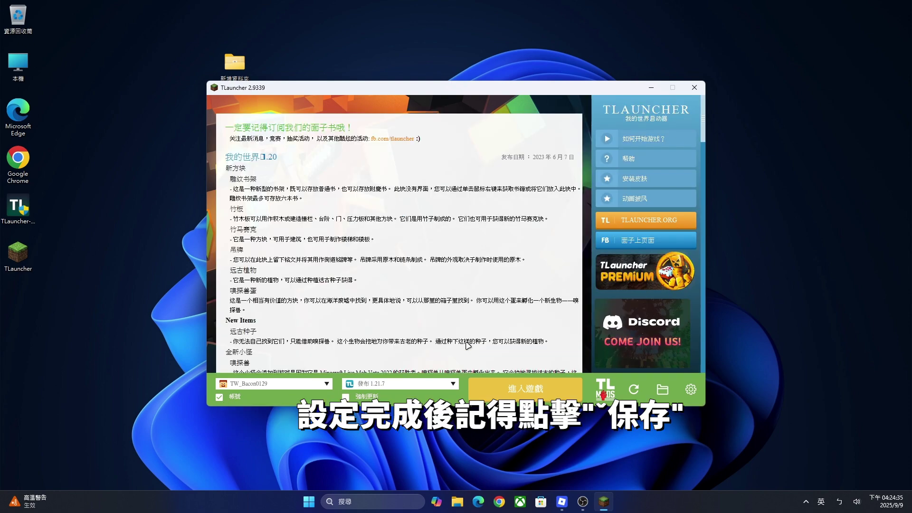
Step: Browse the launcher's version list for snapshots and older releases down to the 1.14 versions, and close the list
{"action": "left_click", "coordinate": [442, 382]}
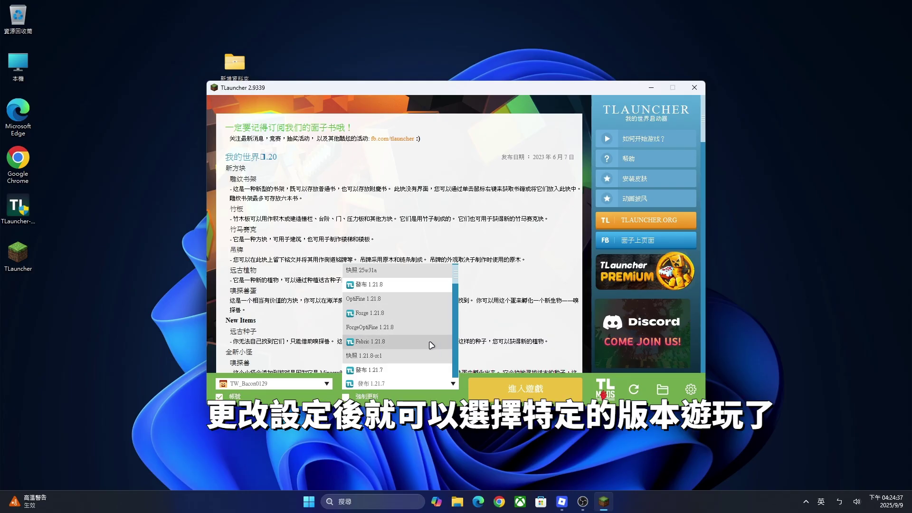
{"action": "scroll", "coordinate": [430, 344], "scroll_direction": "down", "scroll_amount": 3}
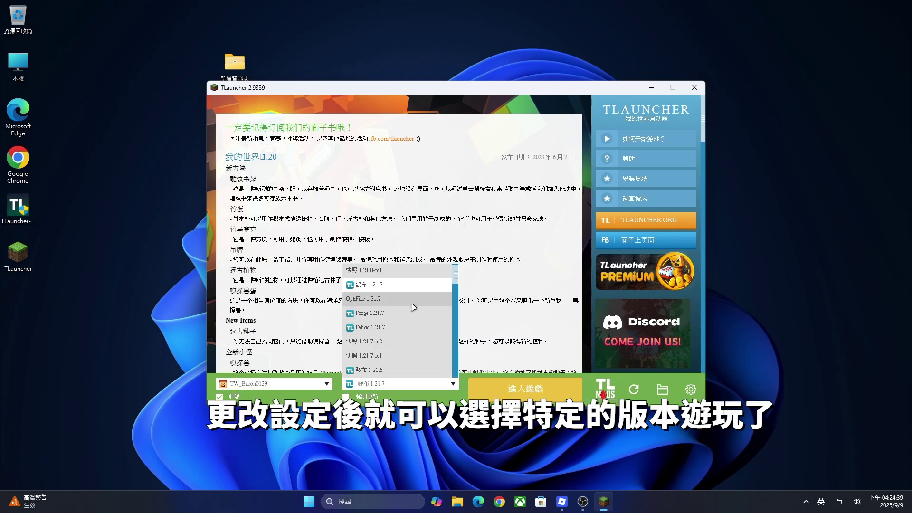
{"action": "scroll", "coordinate": [414, 308], "scroll_direction": "down", "scroll_amount": 1}
{"action": "left_click_drag", "start_coordinate": [456, 276], "coordinate": [456, 320]}
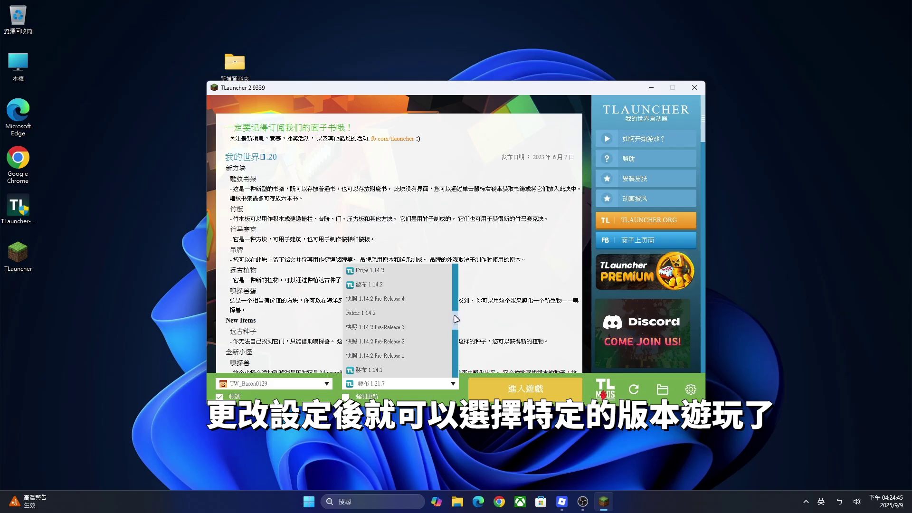
{"action": "left_click", "coordinate": [425, 384]}
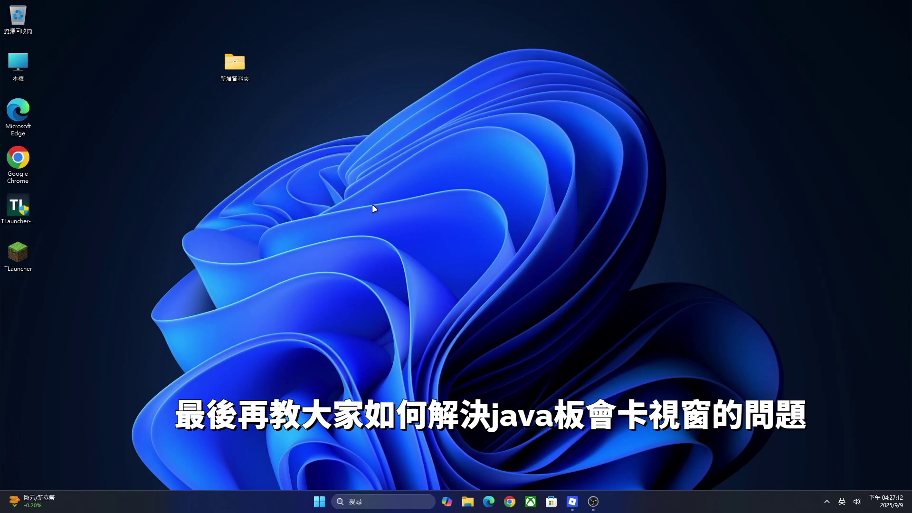
Step: Open the language and region page of the Windows time and language settings from the desktop
{"action": "right_click", "coordinate": [369, 216]}
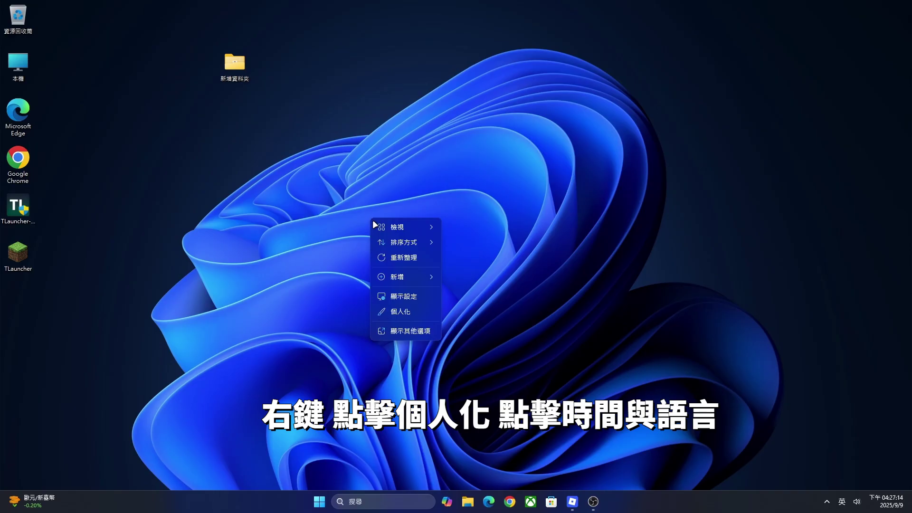
{"action": "left_click", "coordinate": [400, 311]}
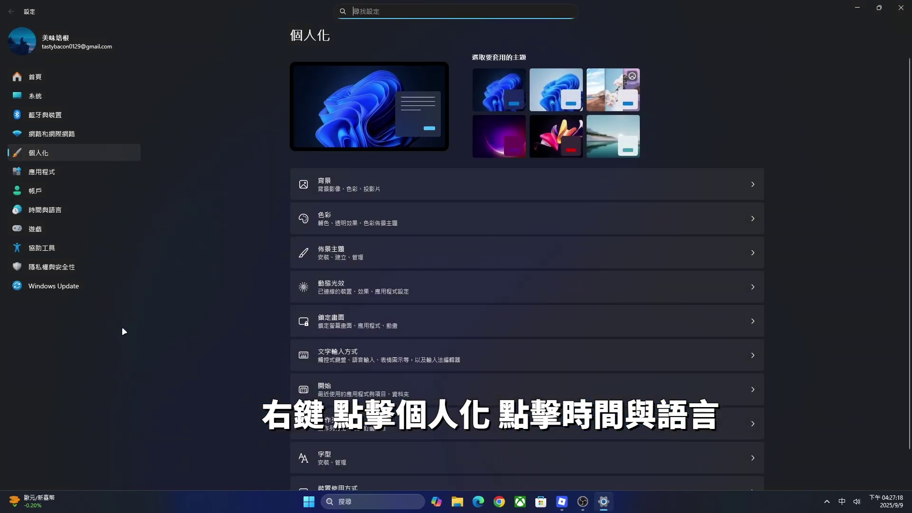
{"action": "left_click", "coordinate": [53, 209]}
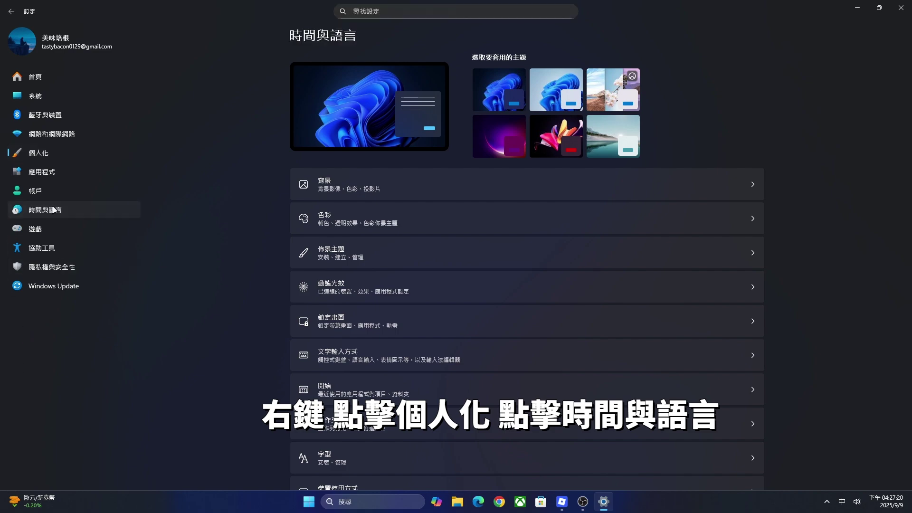
{"action": "left_click", "coordinate": [360, 146]}
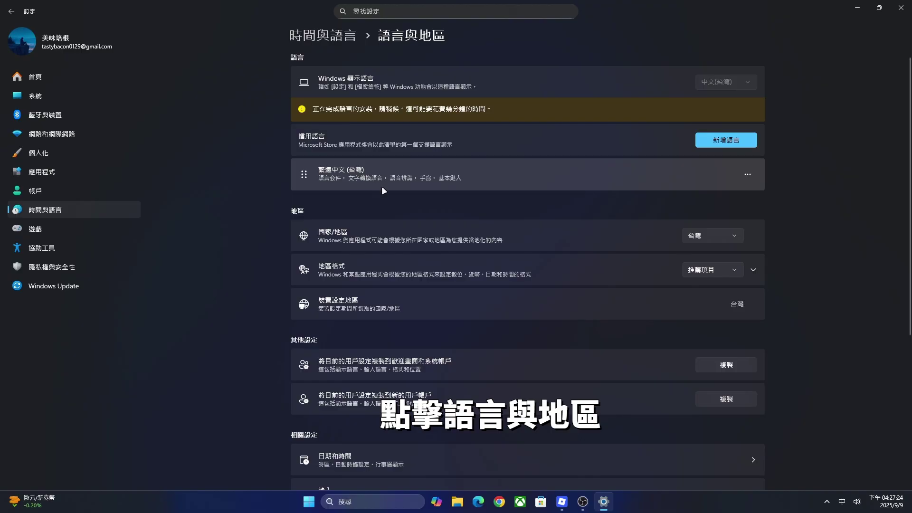
Step: Add English (United States) as a new preferred language in Windows and install it
{"action": "left_click", "coordinate": [732, 142]}
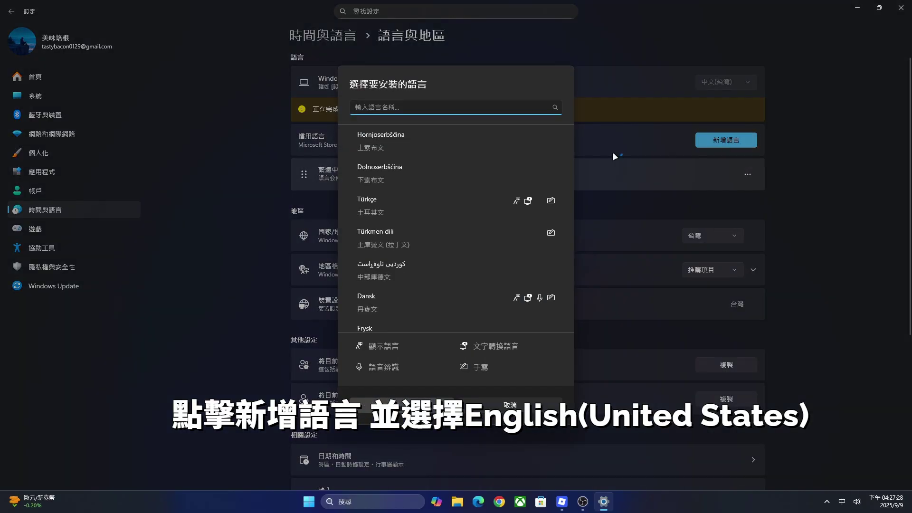
{"action": "key", "text": "shift"}
{"action": "type", "text": "english"}
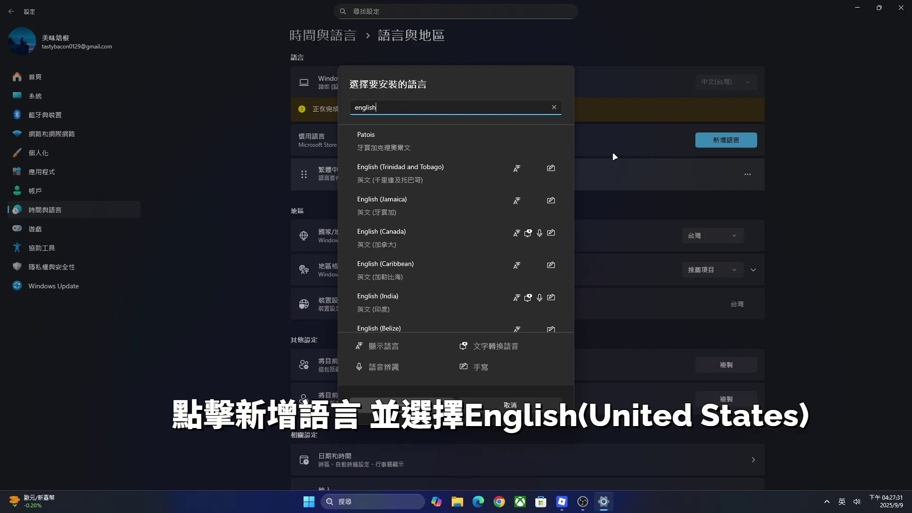
{"action": "scroll", "coordinate": [369, 275], "scroll_direction": "down", "scroll_amount": 3}
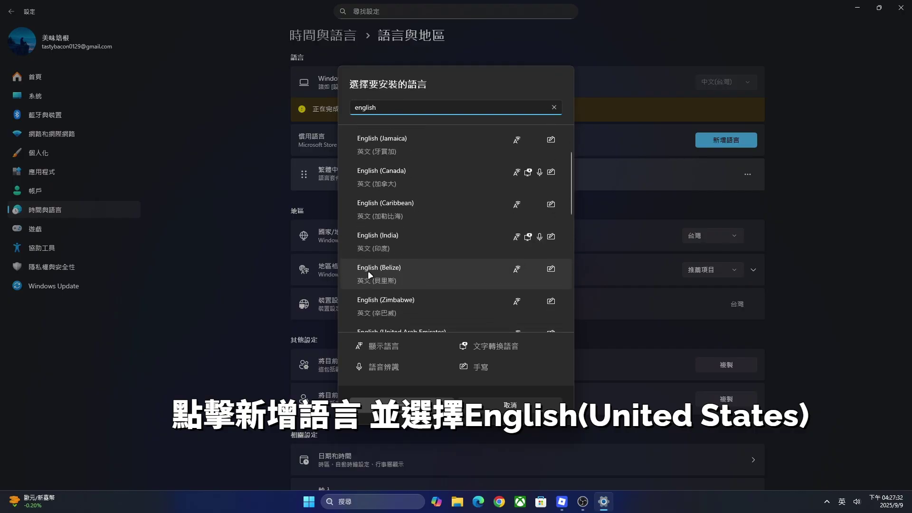
{"action": "scroll", "coordinate": [369, 275], "scroll_direction": "down", "scroll_amount": 2}
{"action": "left_click", "coordinate": [409, 271]}
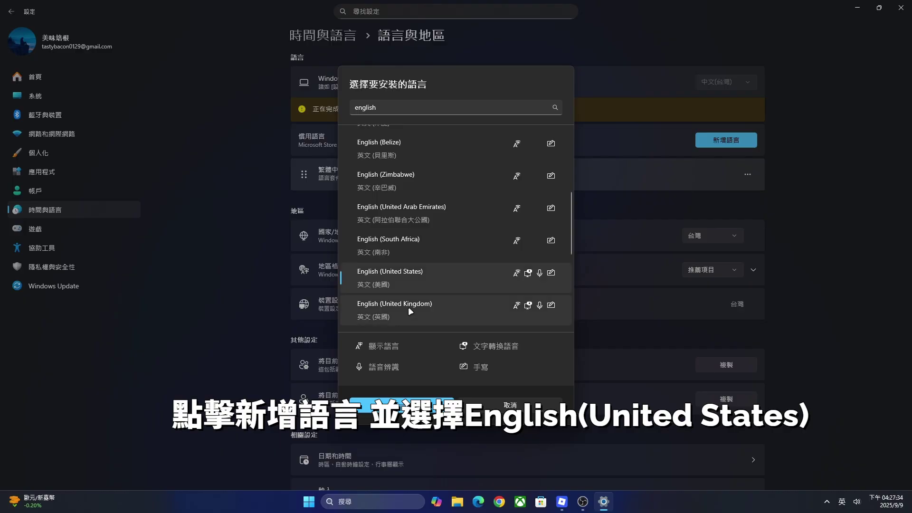
{"action": "left_click", "coordinate": [401, 404]}
{"action": "left_click", "coordinate": [401, 405]}
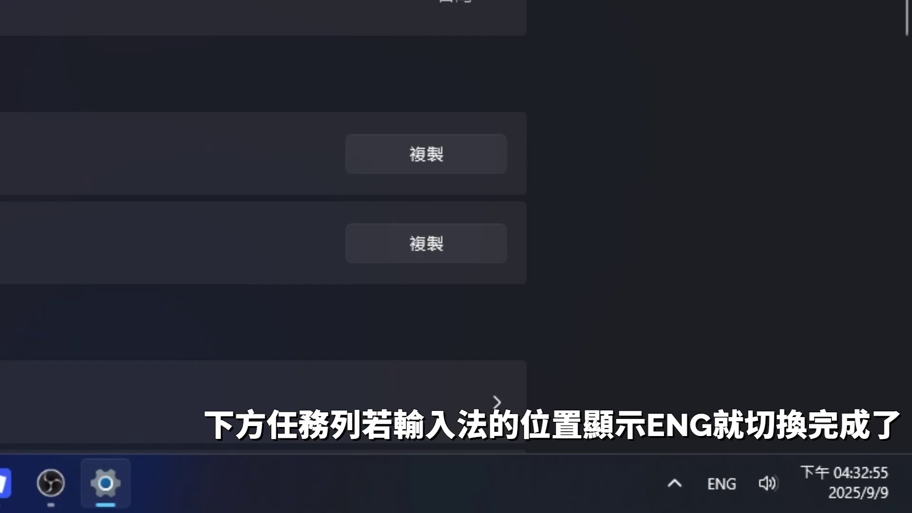
Step: Close the Windows settings and switch back to the Minecraft title screen
{"action": "key", "text": "alt+F4"}
{"action": "key", "text": "super"}
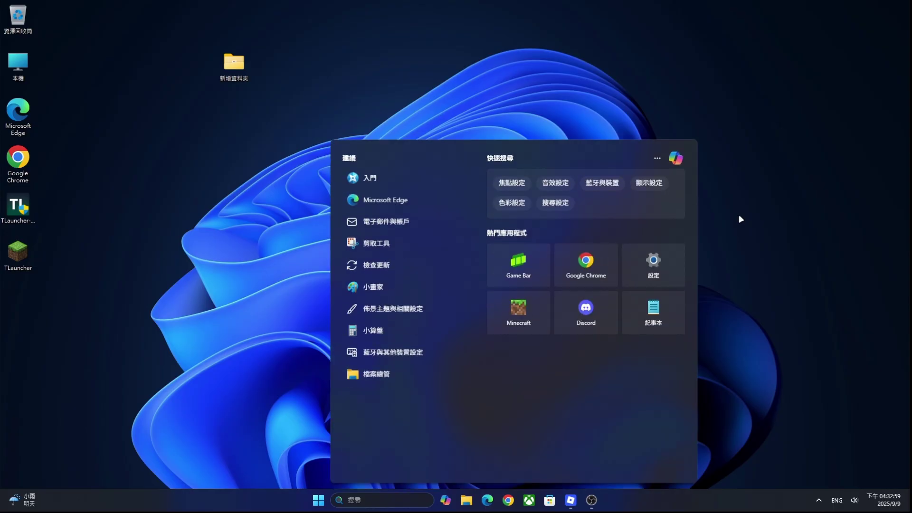
{"action": "key", "text": "super"}
{"action": "key", "text": "super"}
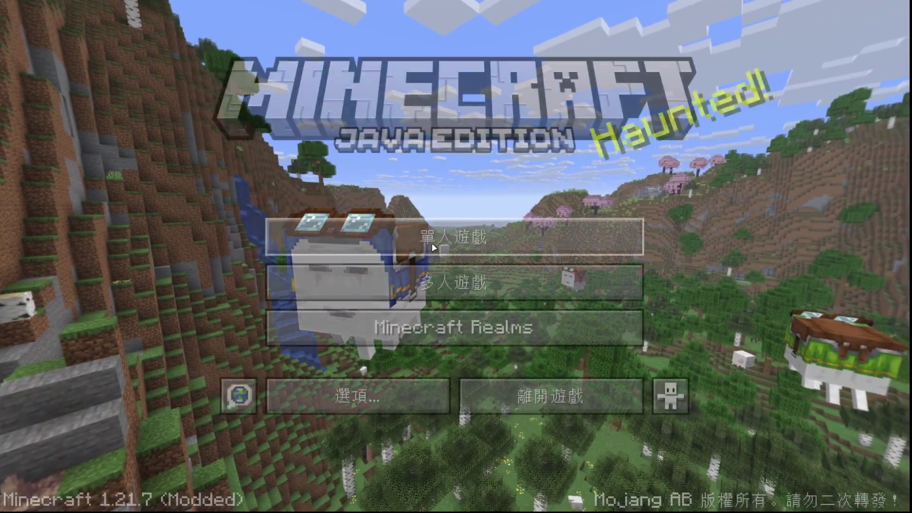
Step: Load the 1.21.7 survival world 新的世界 and walk forward across the grassland
{"action": "left_click", "coordinate": [432, 236]}
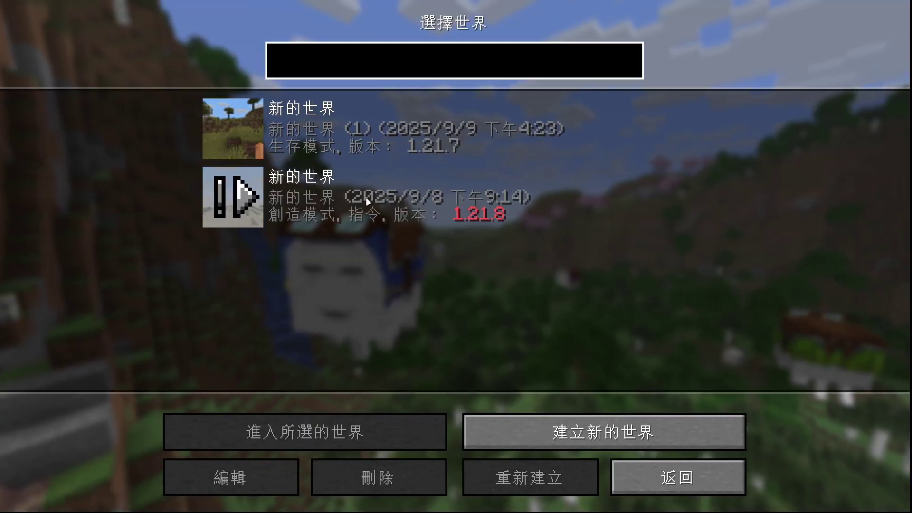
{"action": "double_click", "coordinate": [333, 142]}
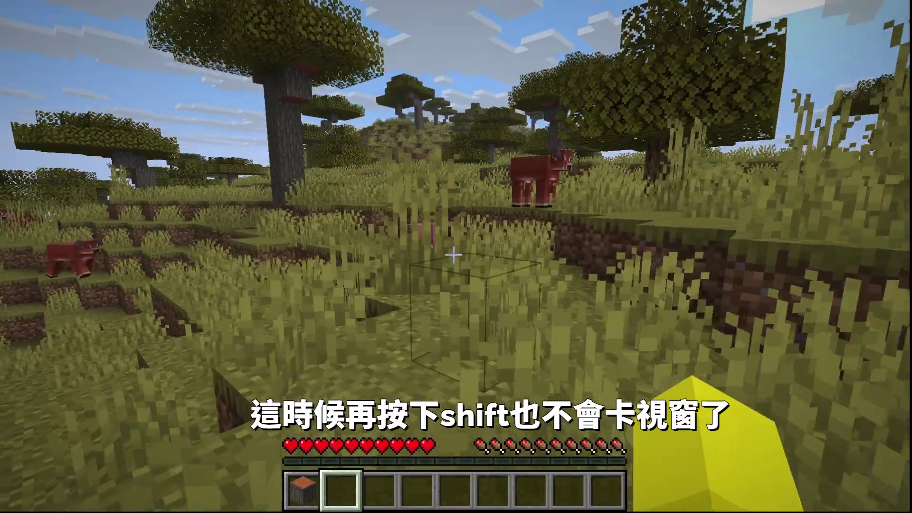
{"action": "key", "text": "w"}
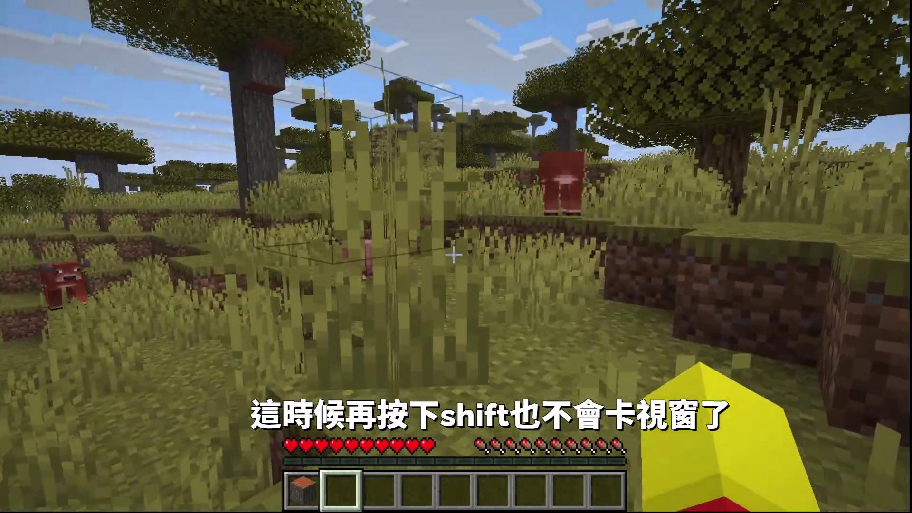
Step: Keep walking past the red cows and over the dirt ledges towards the terraced grassy hill
{"action": "key", "text": "w"}
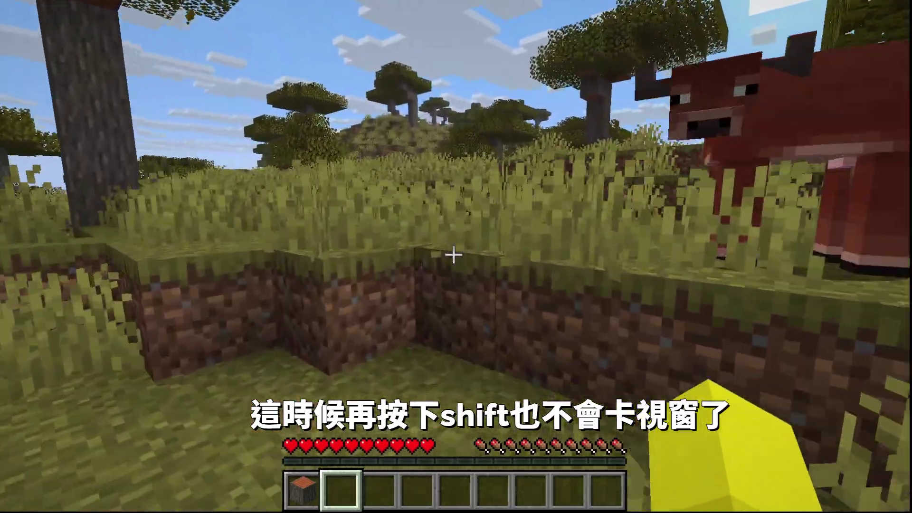
{"action": "key", "text": "w"}
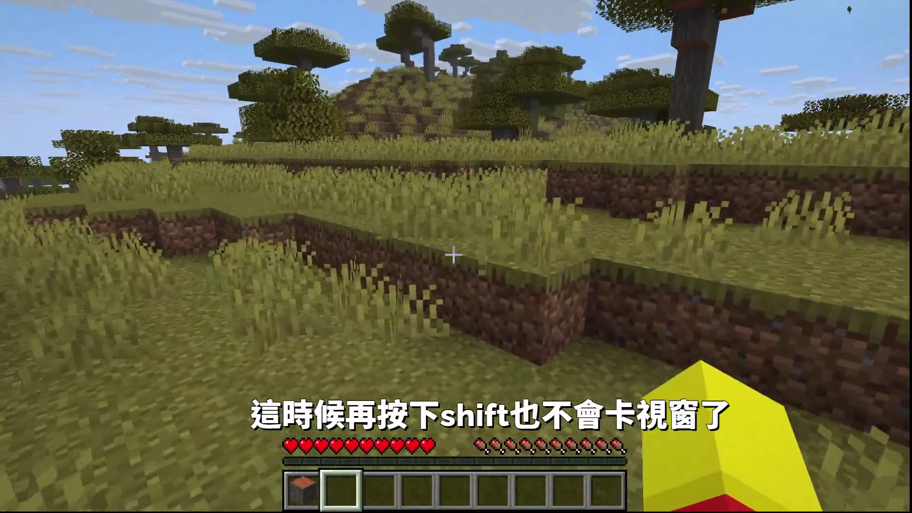
{"action": "key", "text": "w"}
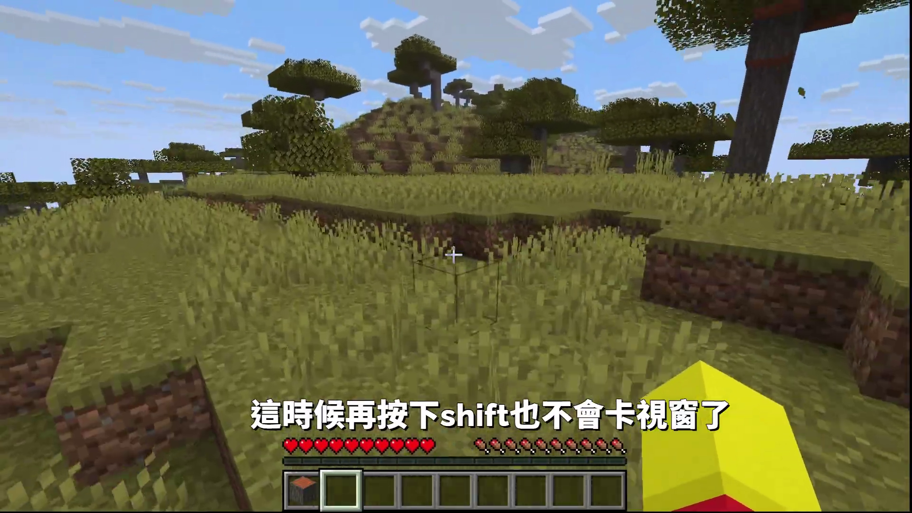
{"action": "key", "text": "w"}
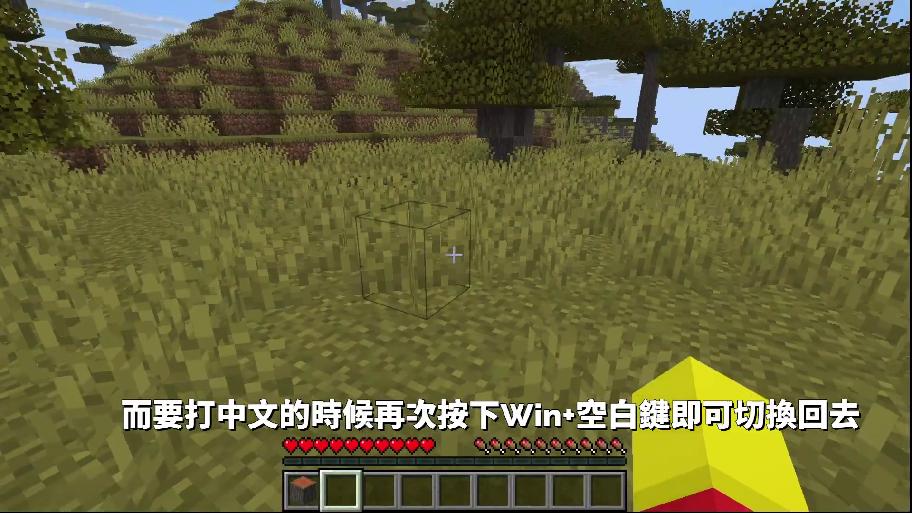
{"action": "key", "text": "w"}
Step: Open the in-game chat, switch the Windows input language back to Chinese and send the message 測試
{"action": "key", "text": "t"}
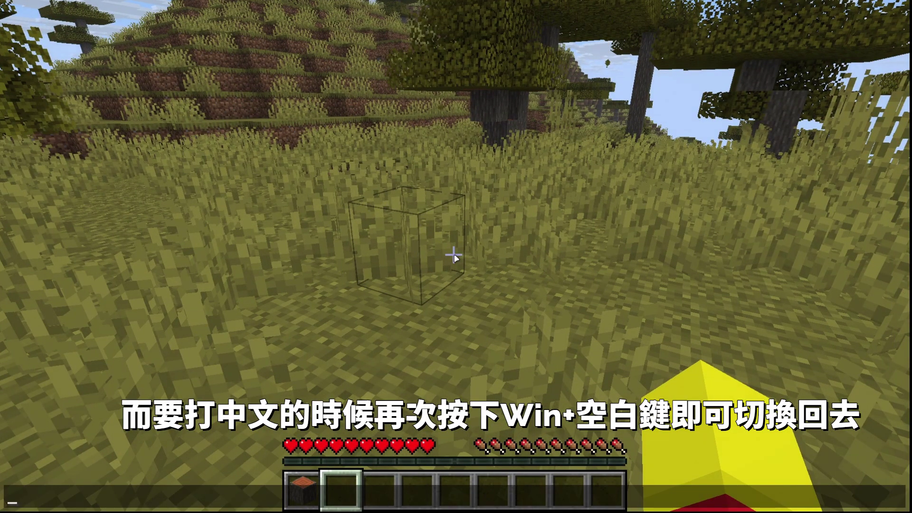
{"action": "key", "text": "super+space"}
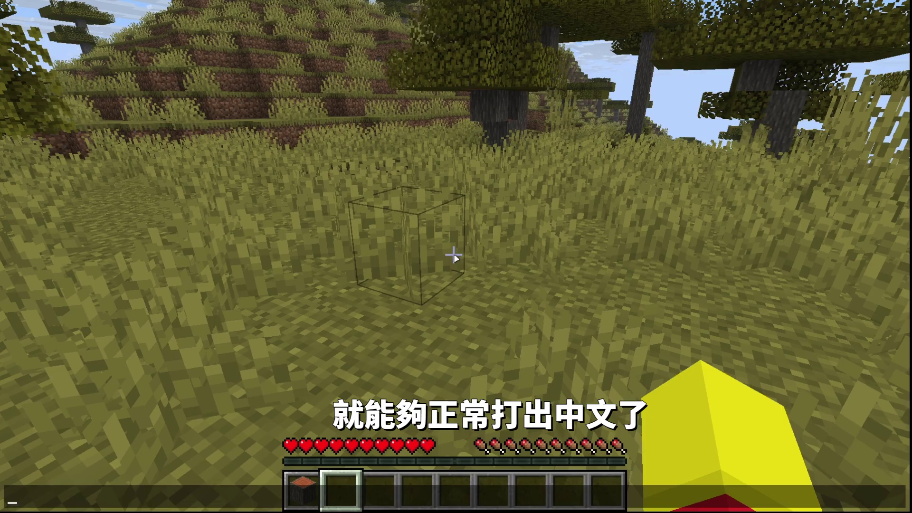
{"action": "type", "text": "測試"}
{"action": "key", "text": "Return"}
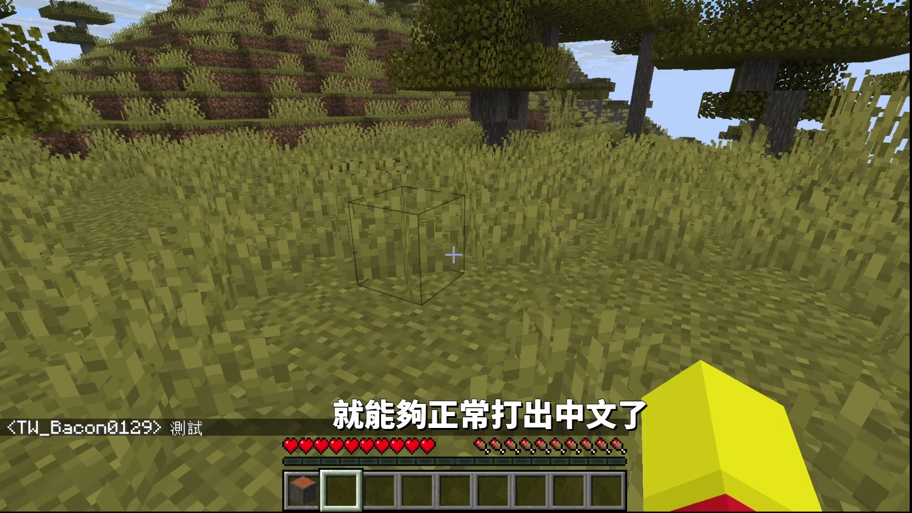